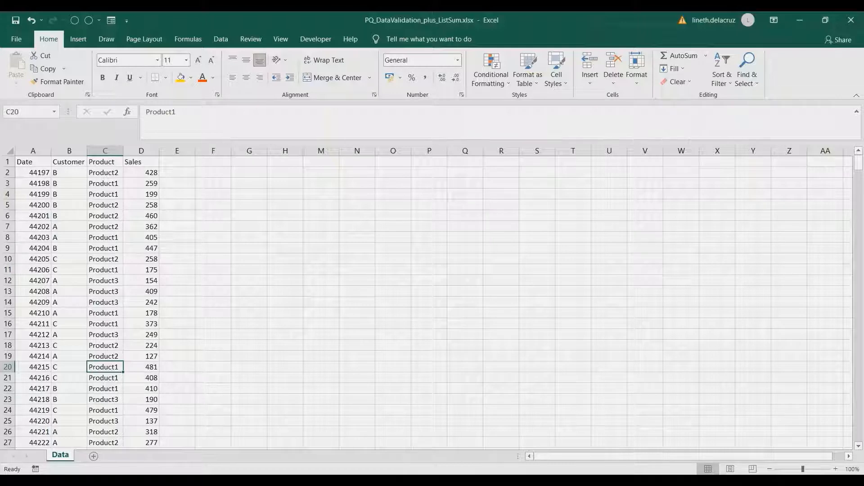
# - Add a new worksheet and rename it Summ
pyautogui.click(94, 456)
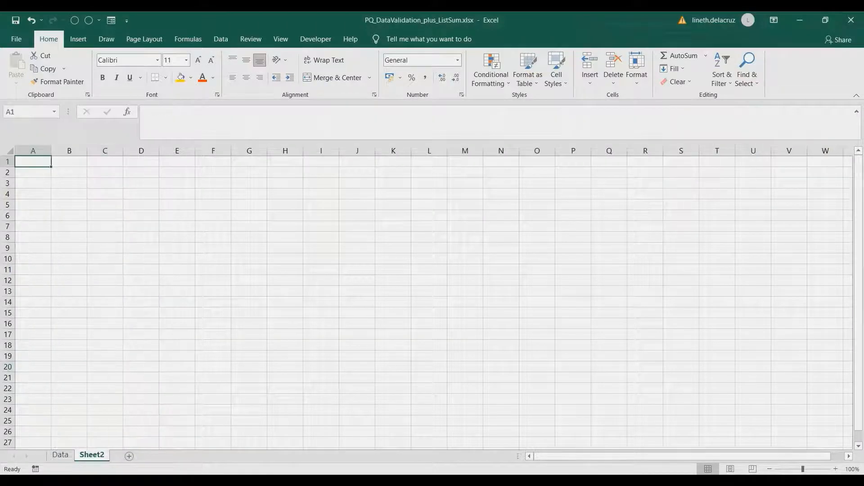
pyautogui.rightClick(91, 455)
pyautogui.click(117, 353)
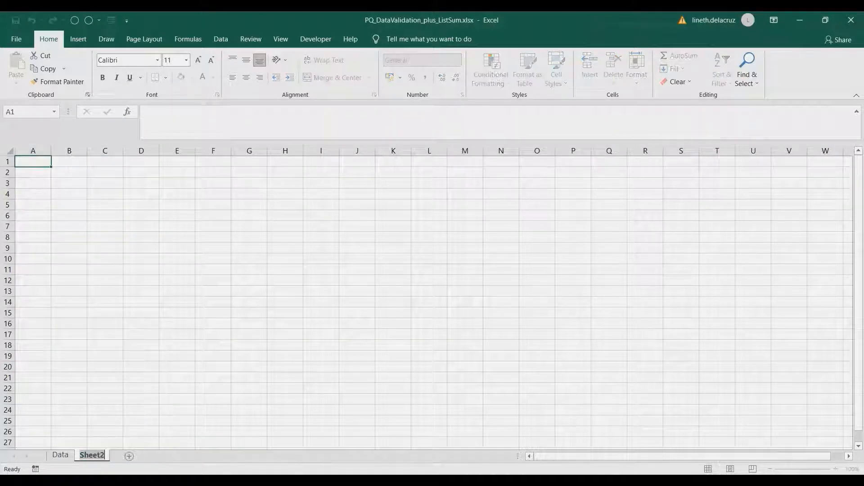
pyautogui.write('Summ')
pyautogui.press('Return')
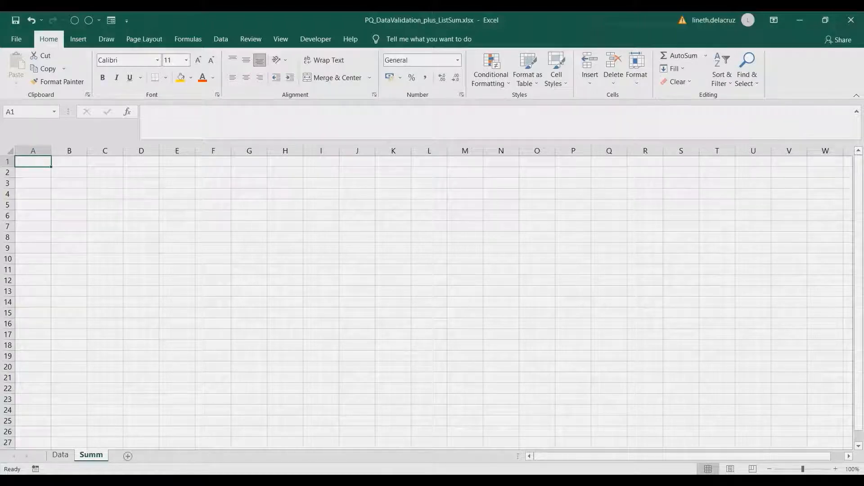
# - Enter the header "Select Product" in cell B2 of the Summ sheet and "Product1" in B3
pyautogui.click(69, 172)
pyautogui.write('S')
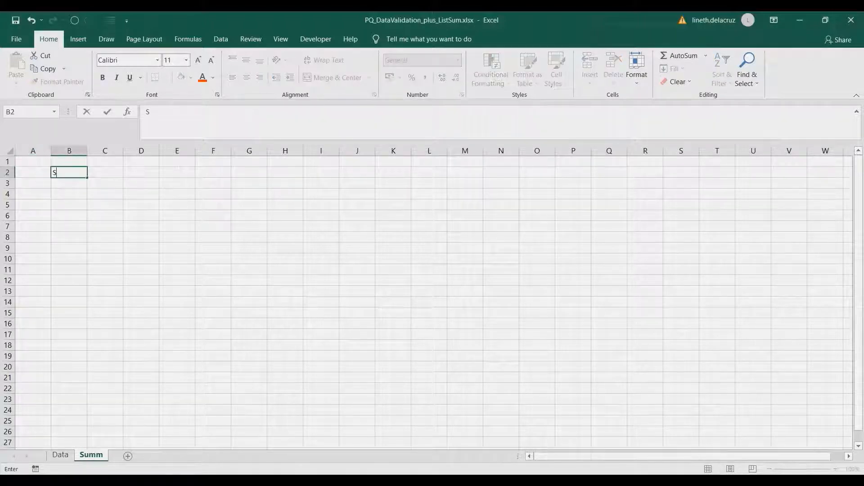
pyautogui.write('elect Product')
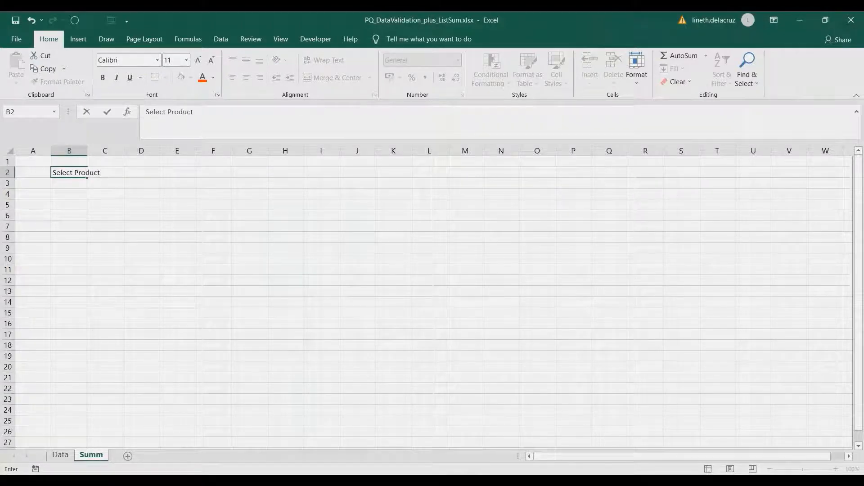
pyautogui.press('Return')
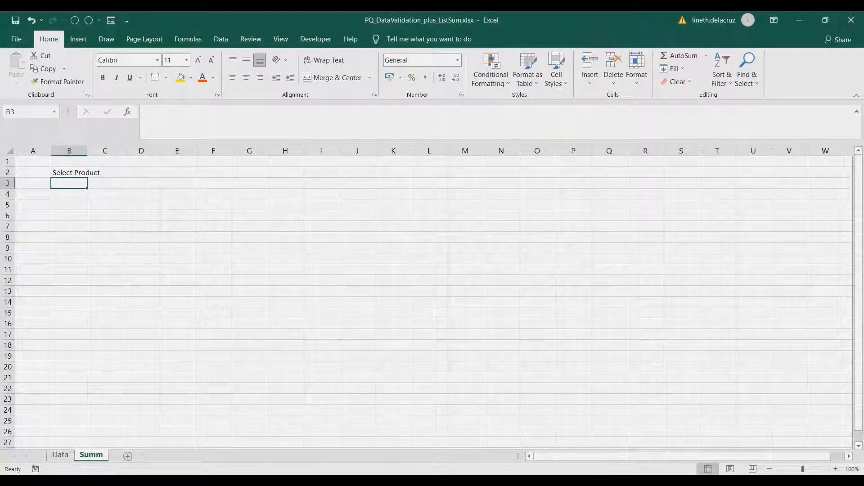
pyautogui.write('Product1')
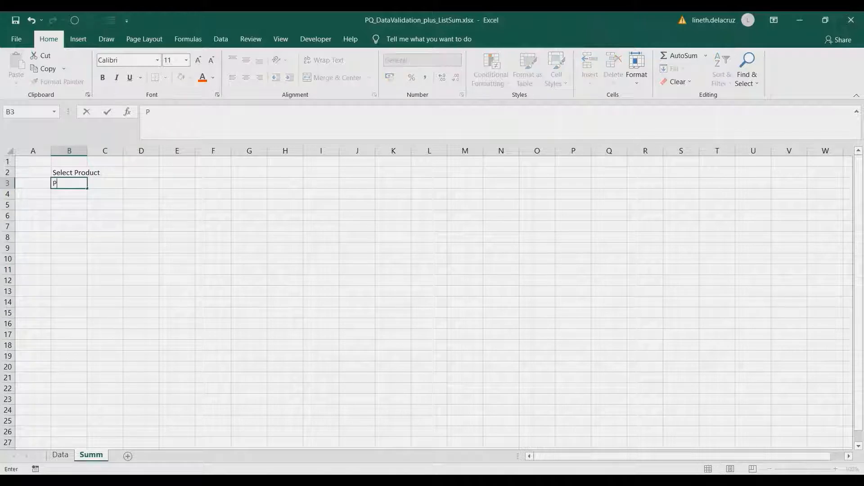
pyautogui.press('Return')
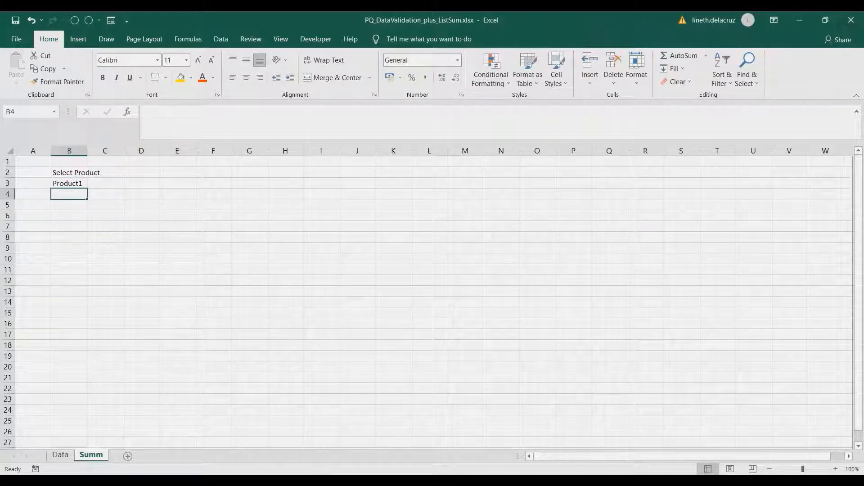
# - Load range B2:B3 of the Summ sheet into Power Query as a table with headers
pyautogui.click(61, 455)
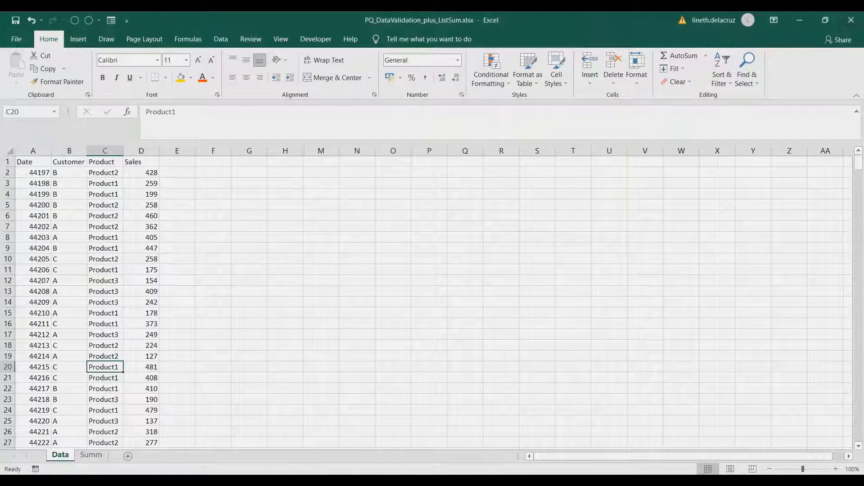
pyautogui.click(91, 455)
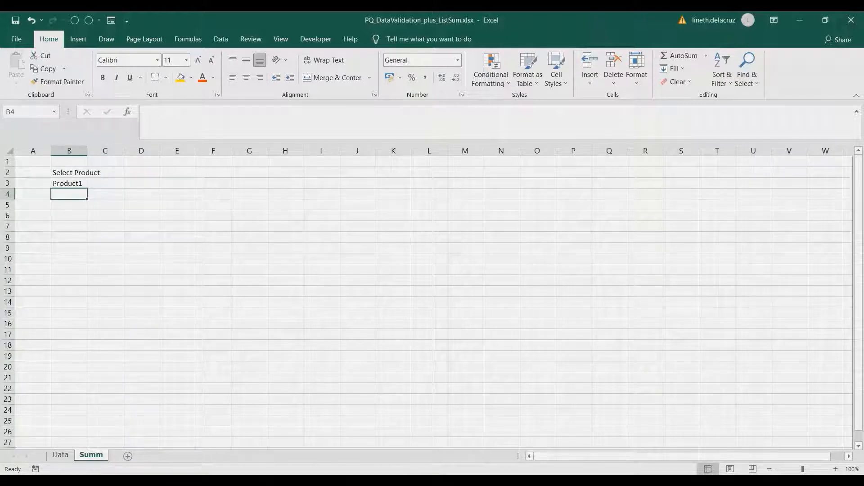
pyautogui.click(69, 173)
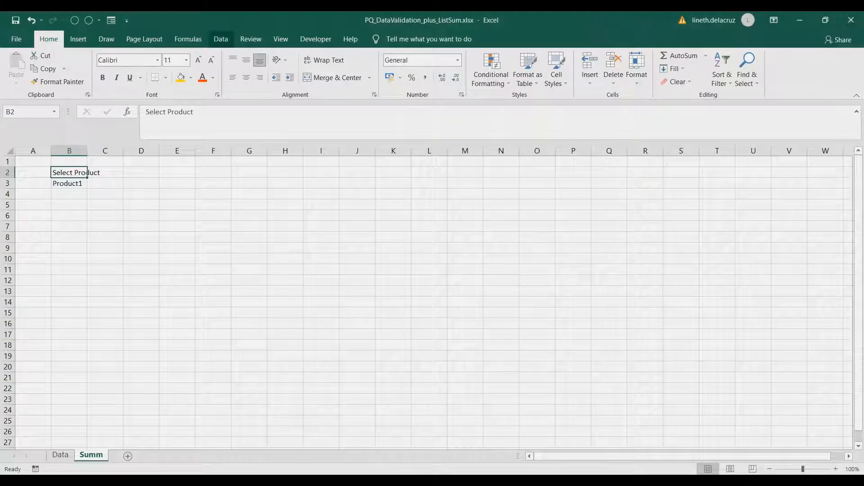
pyautogui.click(221, 38)
pyautogui.click(63, 82)
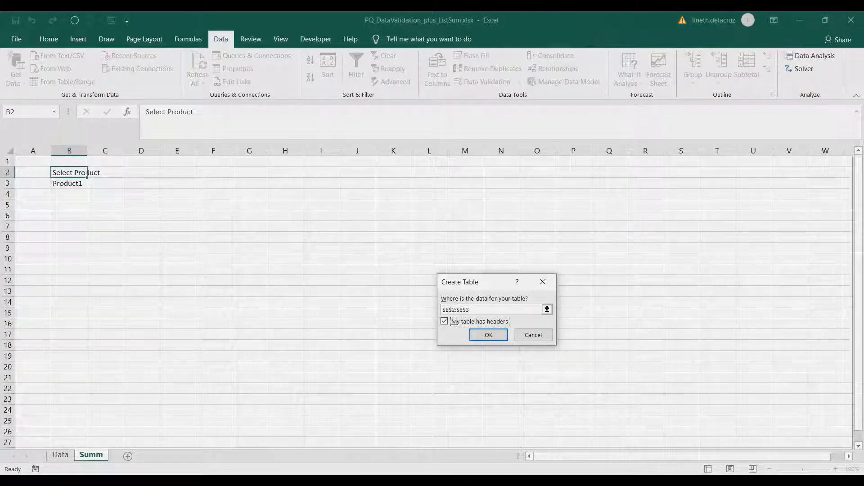
pyautogui.press('Return')
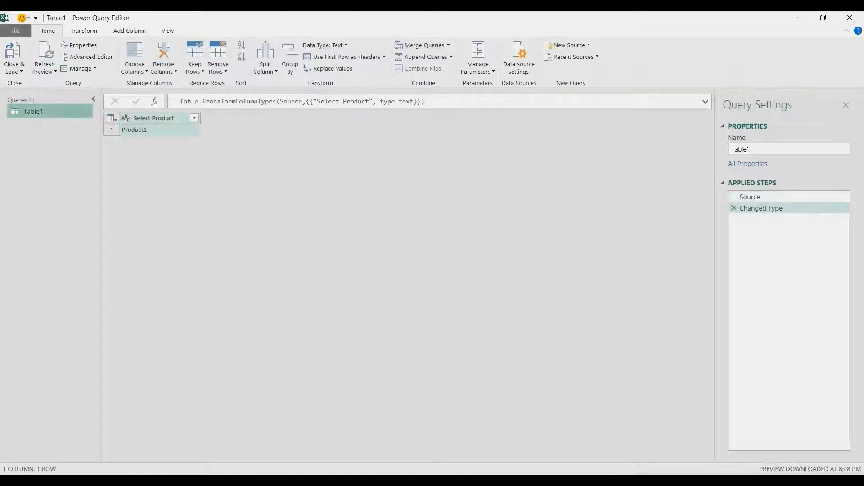
# - Rename the query of the Select Product table to Product
pyautogui.doubleClick(744, 150)
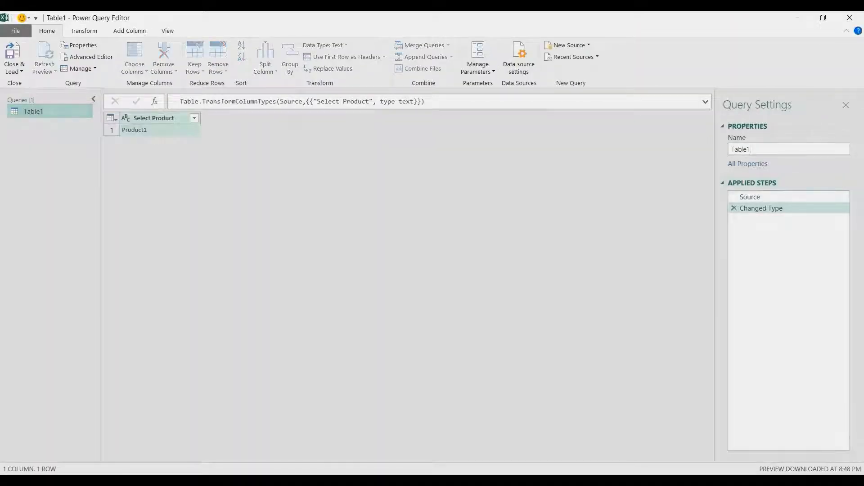
pyautogui.write('Product')
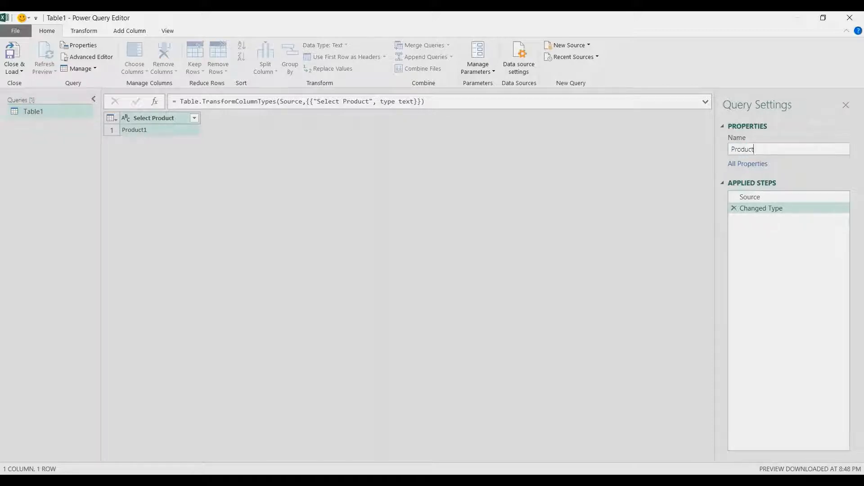
pyautogui.press('Return')
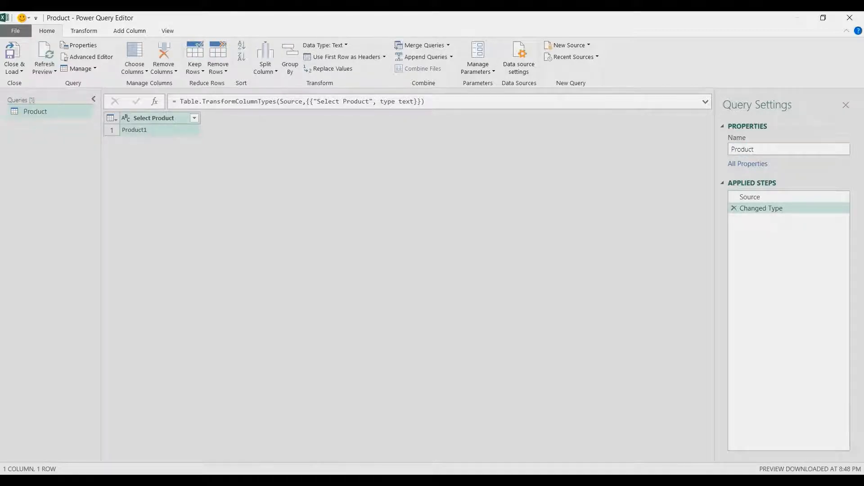
# - Create a reference query from the Product query and name it Product_Selection
pyautogui.rightClick(46, 112)
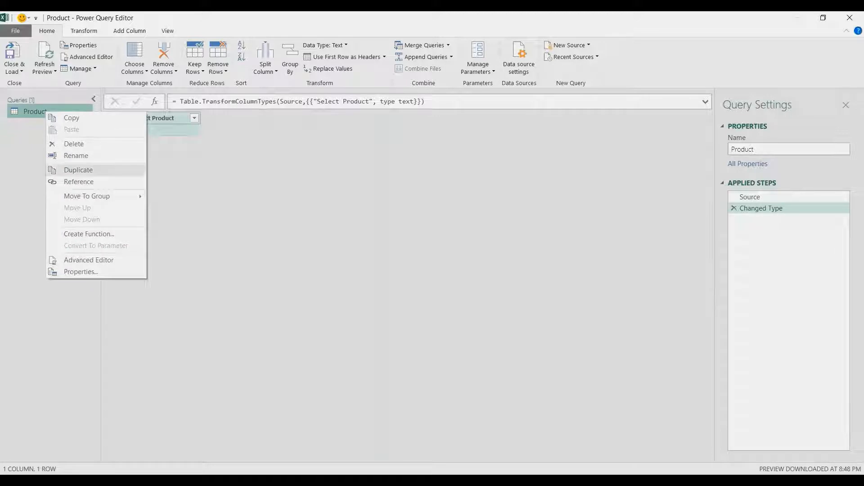
pyautogui.click(79, 181)
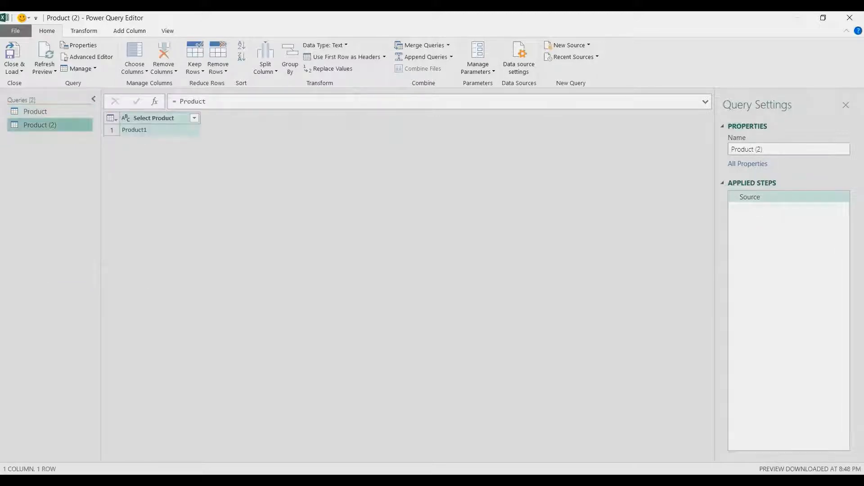
pyautogui.moveTo(764, 150)
pyautogui.mouseDown()
pyautogui.moveTo(731, 150)
pyautogui.moveTo(756, 149)
pyautogui.mouseUp()
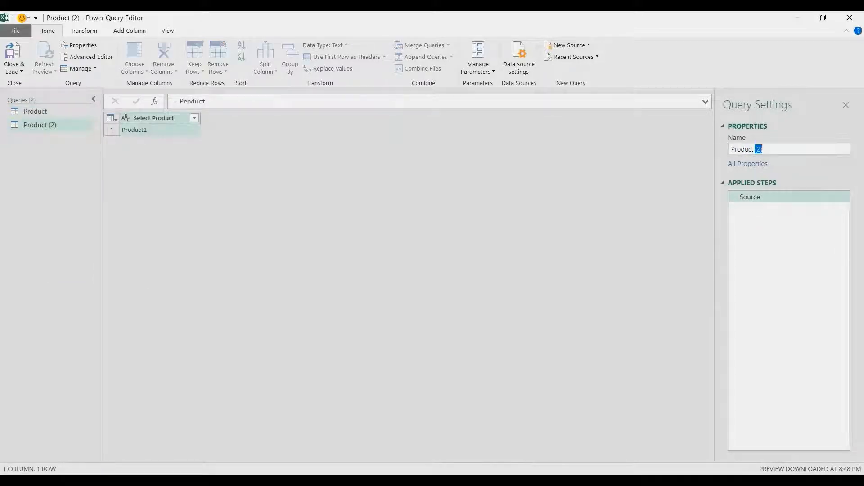
pyautogui.press('BackSpace')
pyautogui.press('BackSpace')
pyautogui.write('_Selection')
pyautogui.press('Return')
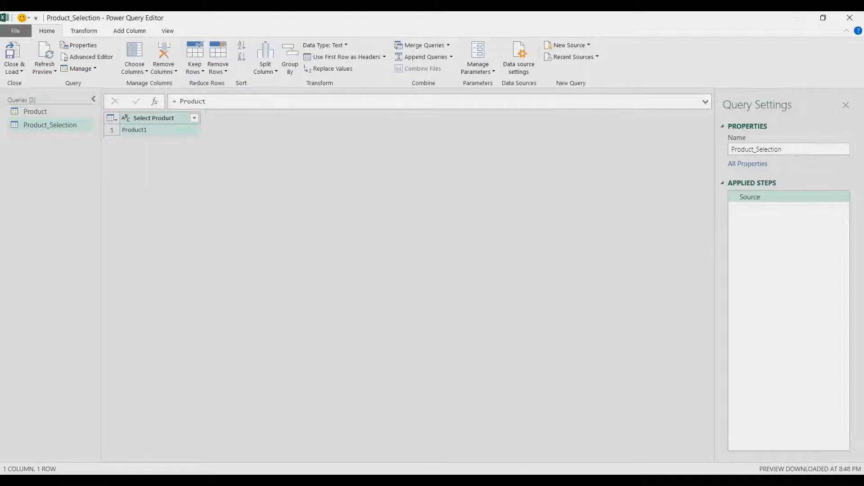
# - Drill down to the Product1 value in Product_Selection, and load both queries to the workbook as connections only
pyautogui.rightClick(186, 130)
pyautogui.click(205, 177)
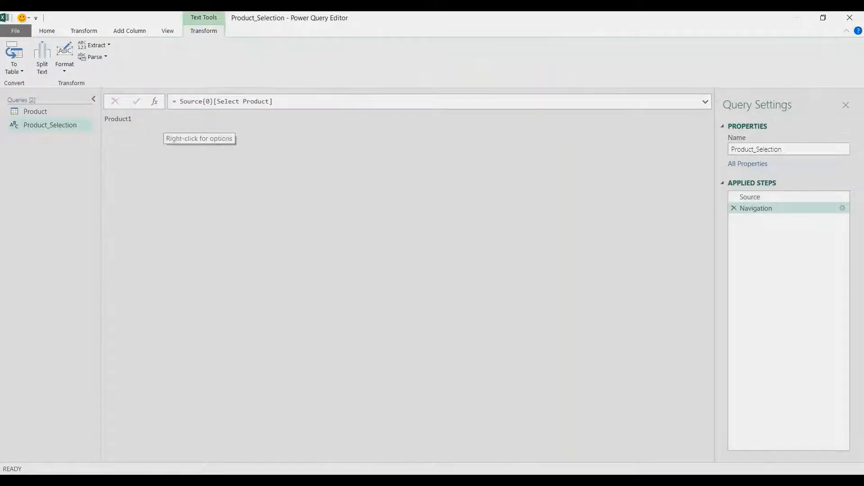
pyautogui.click(47, 31)
pyautogui.click(15, 71)
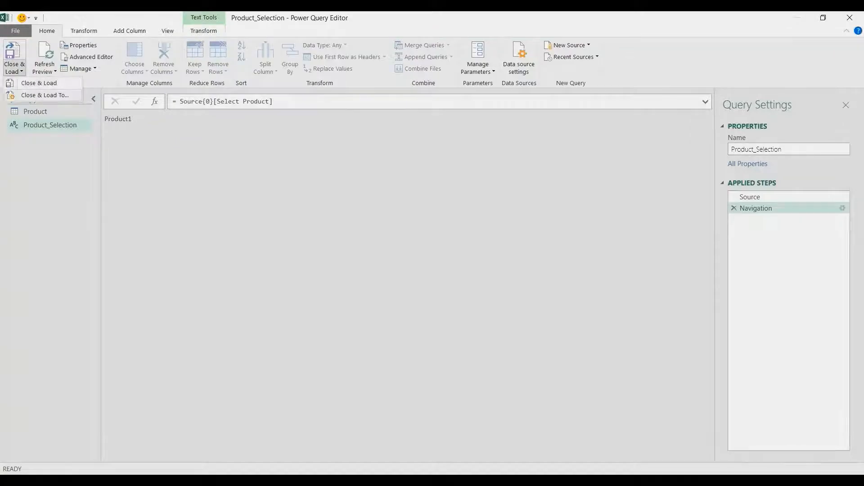
pyautogui.click(44, 95)
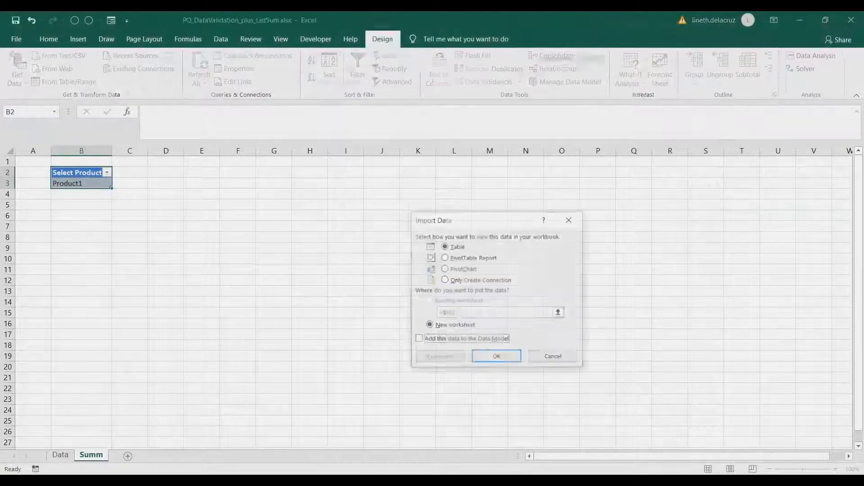
pyautogui.click(444, 280)
pyautogui.click(497, 358)
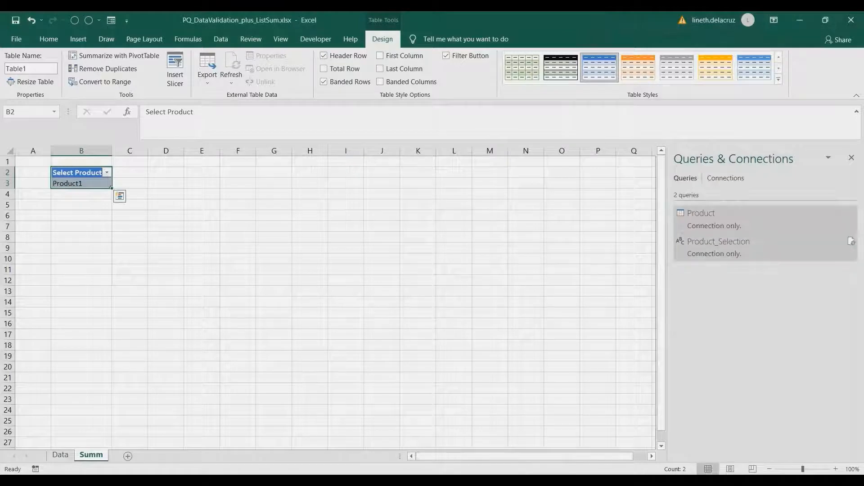
pyautogui.moveTo(739, 246)
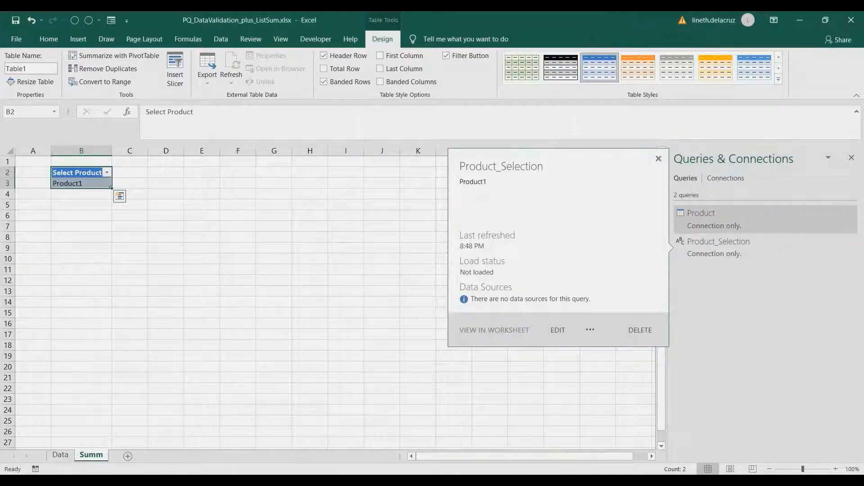
pyautogui.click(130, 269)
# - Load the sales data on the Data sheet, starting at A1, into Power Query as a table with headers
pyautogui.click(60, 455)
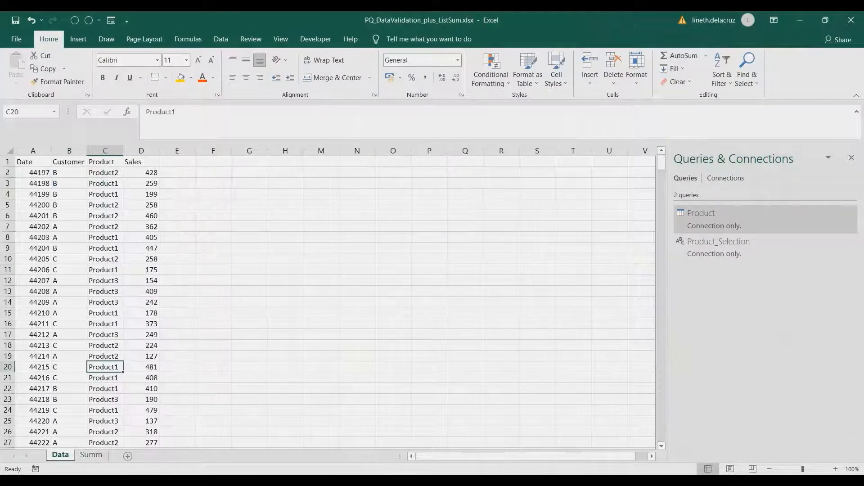
pyautogui.click(33, 162)
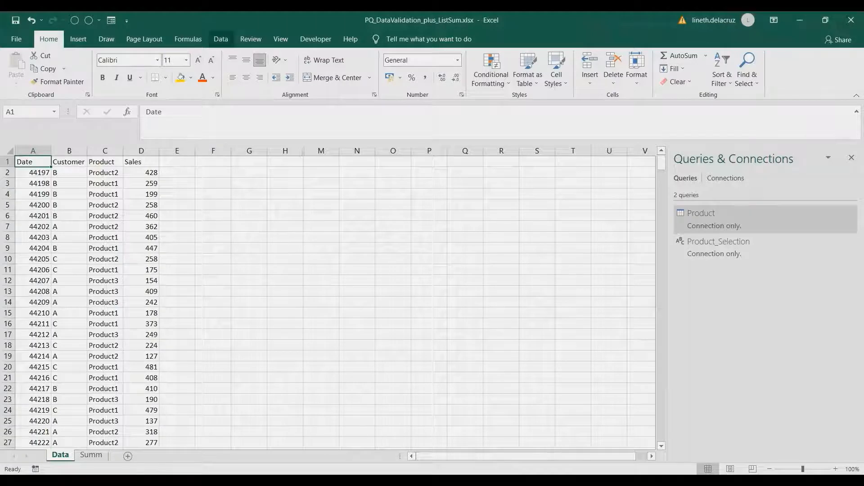
pyautogui.click(220, 39)
pyautogui.click(62, 82)
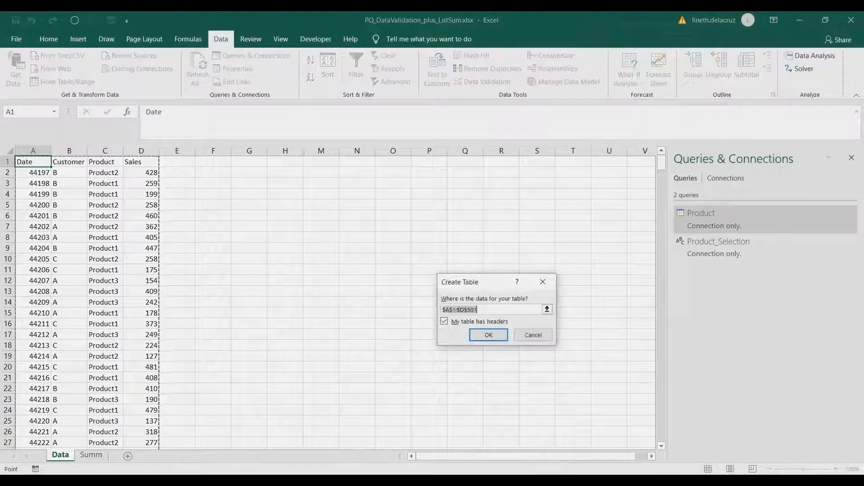
pyautogui.press('Return')
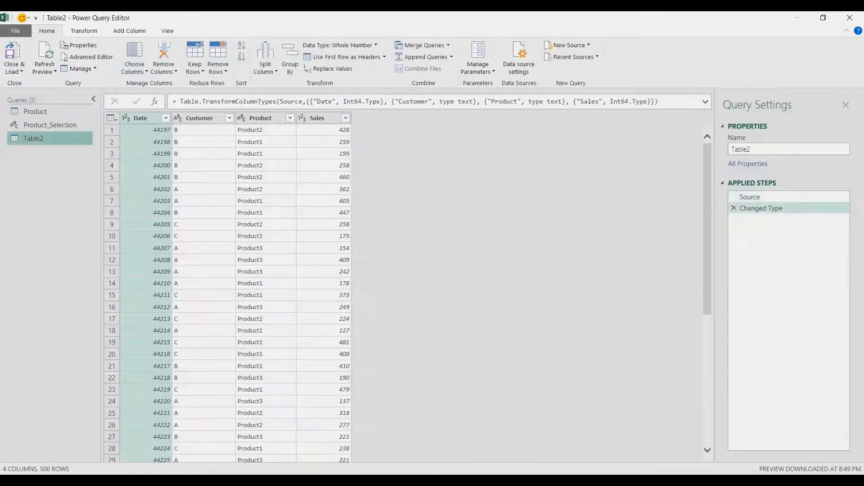
# - Rename the sales data query to Product_List
pyautogui.doubleClick(740, 149)
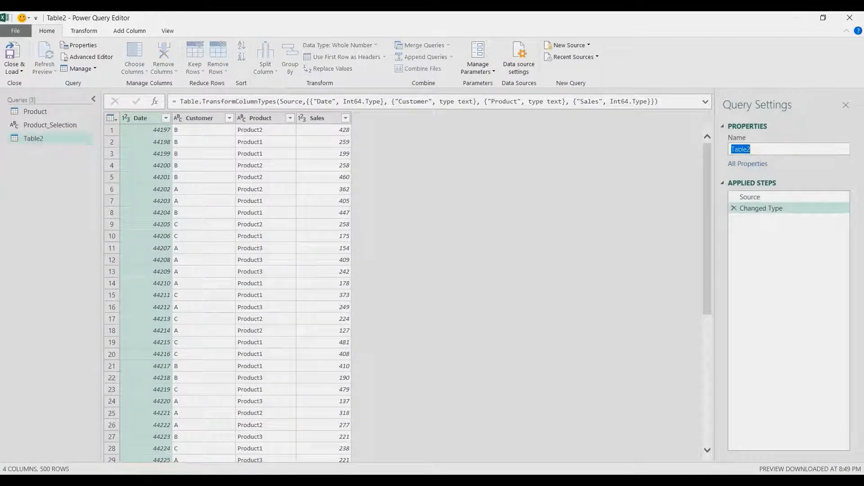
pyautogui.write('Product_List')
pyautogui.press('Return')
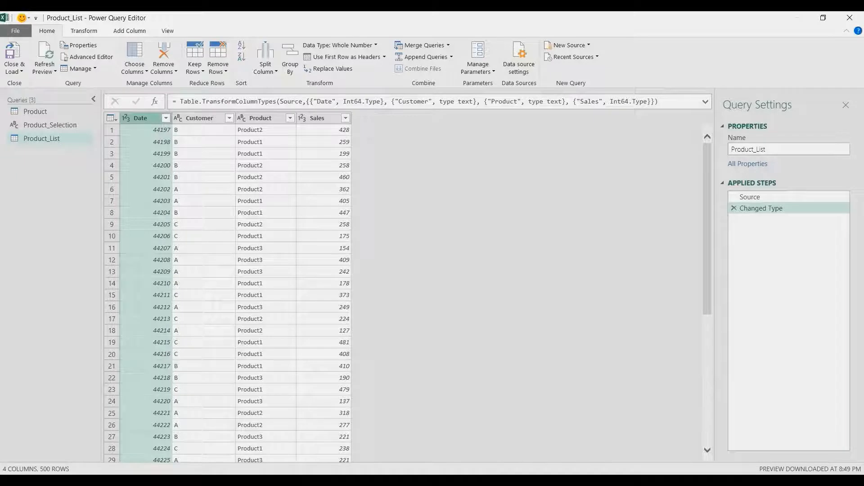
# - Remove the Date, Customer and Sales columns from Product_List, and remove the duplicates from the Product column
pyautogui.press('Delete')
pyautogui.click(208, 118)
pyautogui.click(147, 118)
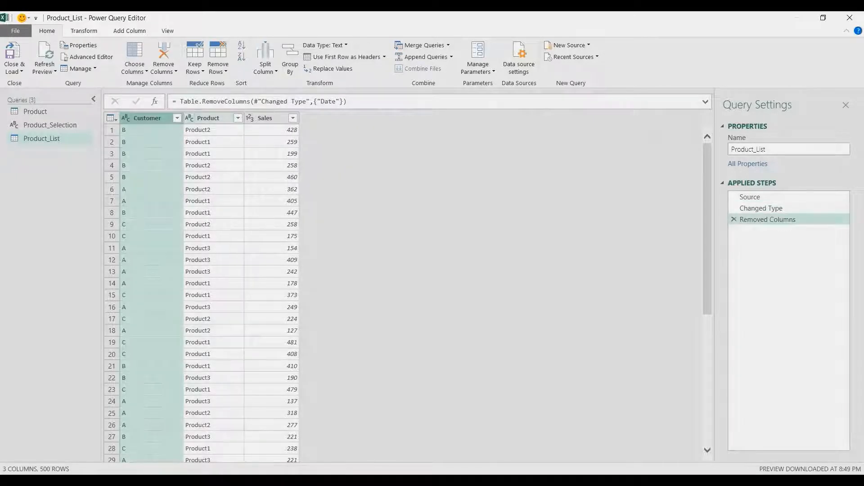
pyautogui.press('Delete')
pyautogui.click(202, 118)
pyautogui.press('Delete')
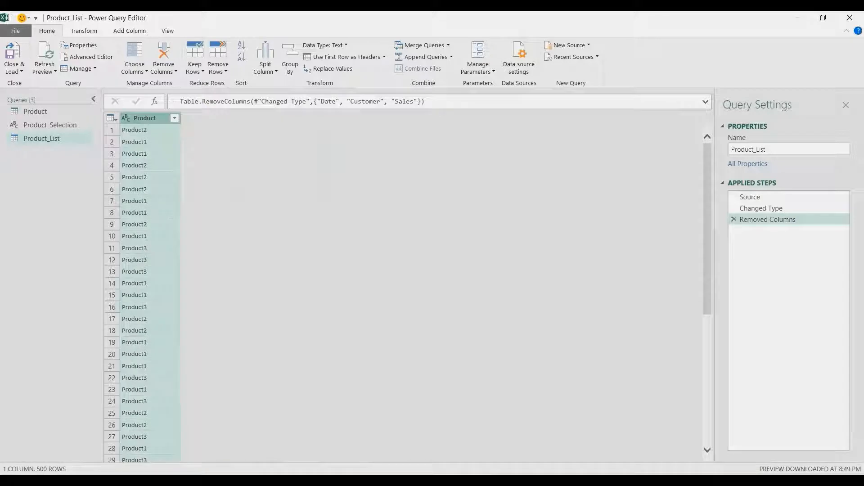
pyautogui.rightClick(153, 119)
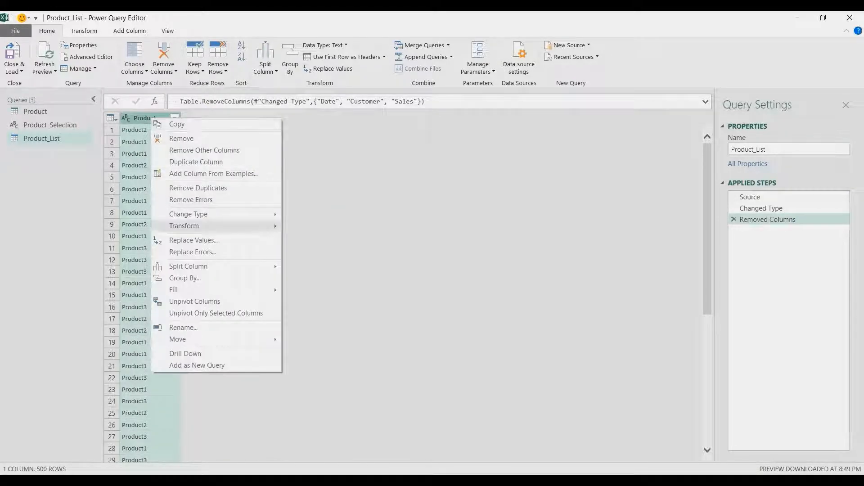
pyautogui.click(198, 187)
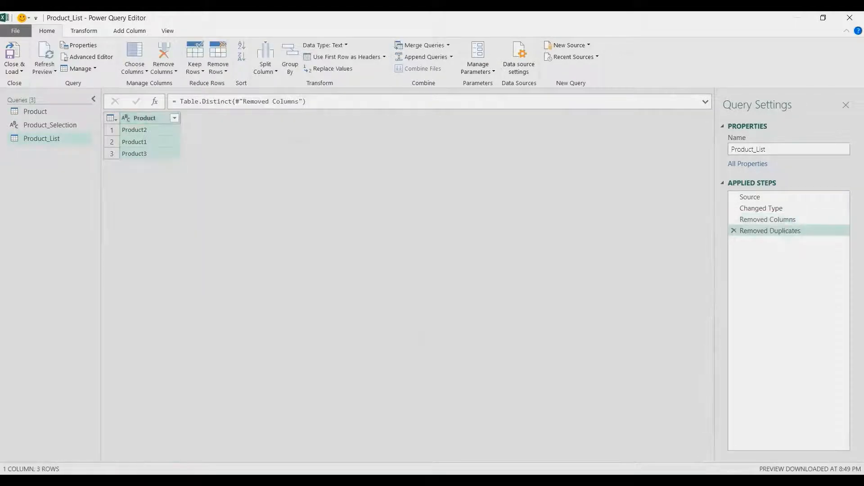
# - Sort the Product column in ascending order and load Product_List as a table on a new worksheet
pyautogui.rightClick(160, 118)
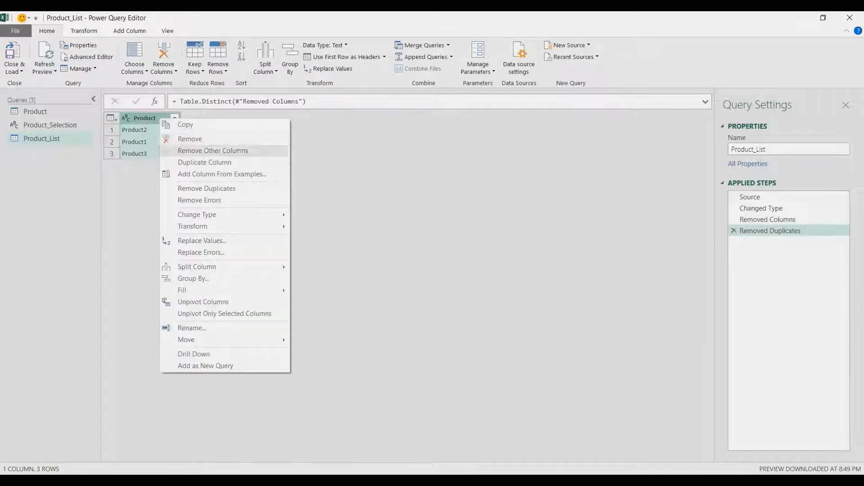
pyautogui.click(174, 118)
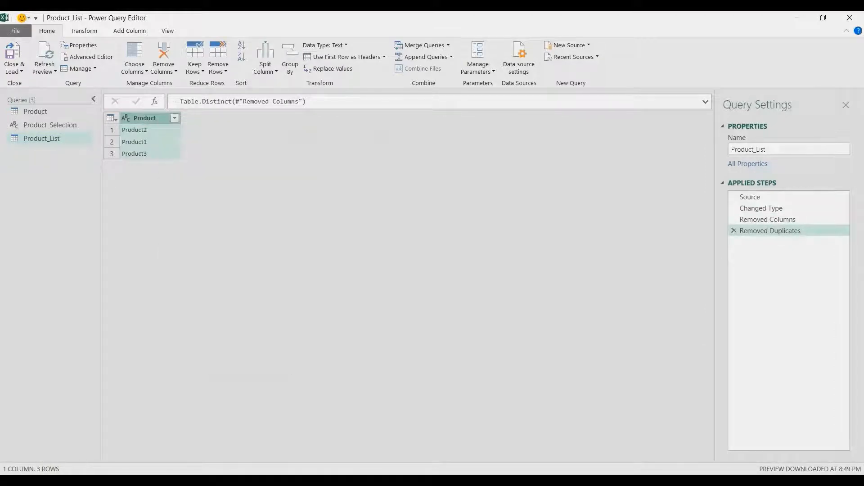
pyautogui.click(210, 131)
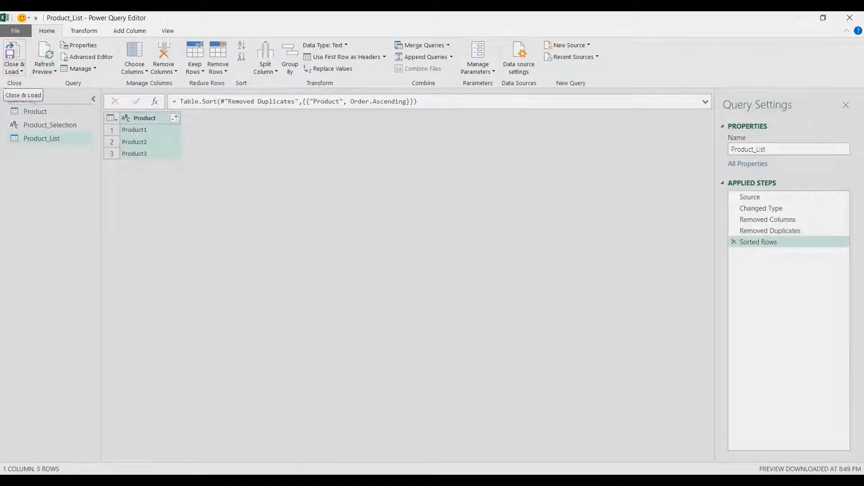
pyautogui.click(15, 69)
pyautogui.click(42, 96)
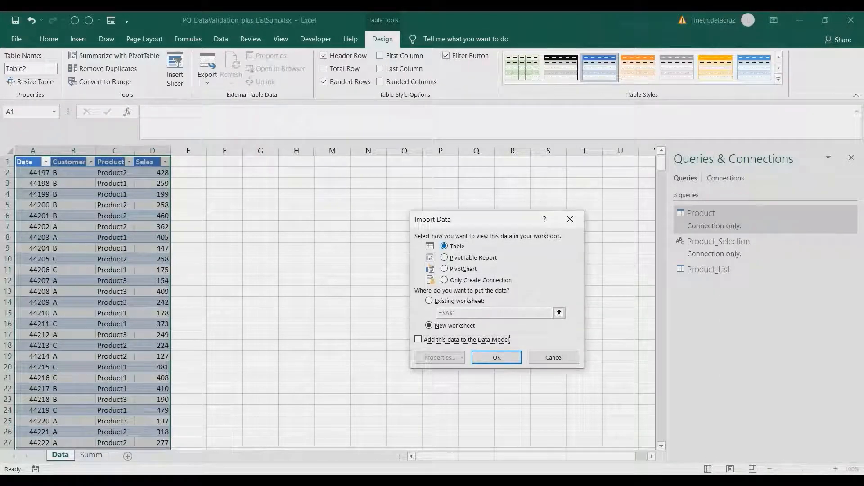
pyautogui.click(497, 357)
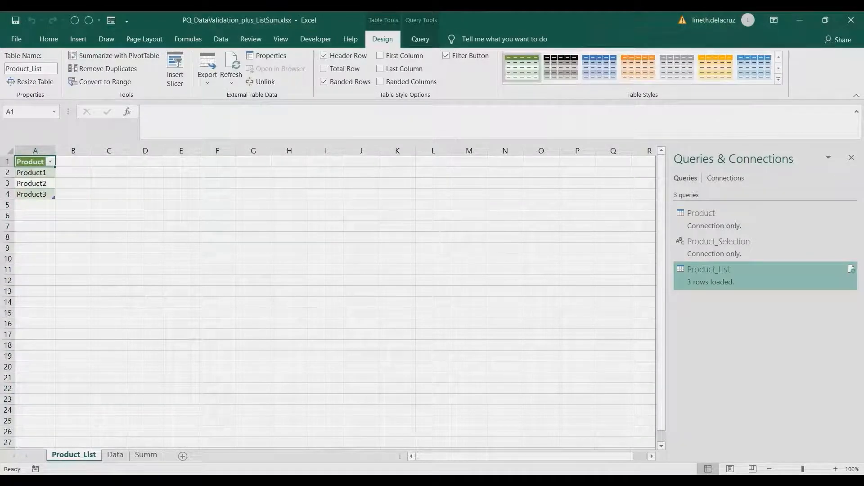
# - Start a data validation rule for cell B3 on the Summ sheet that allows a List
pyautogui.click(146, 455)
pyautogui.click(81, 183)
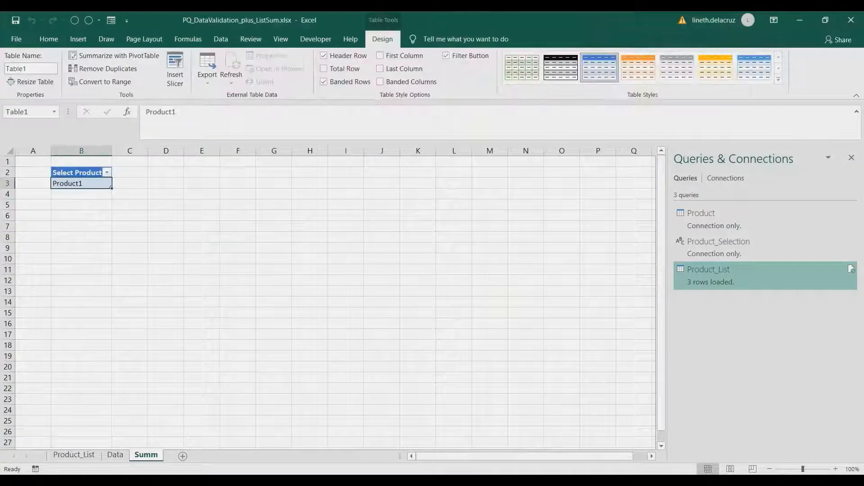
pyautogui.click(221, 39)
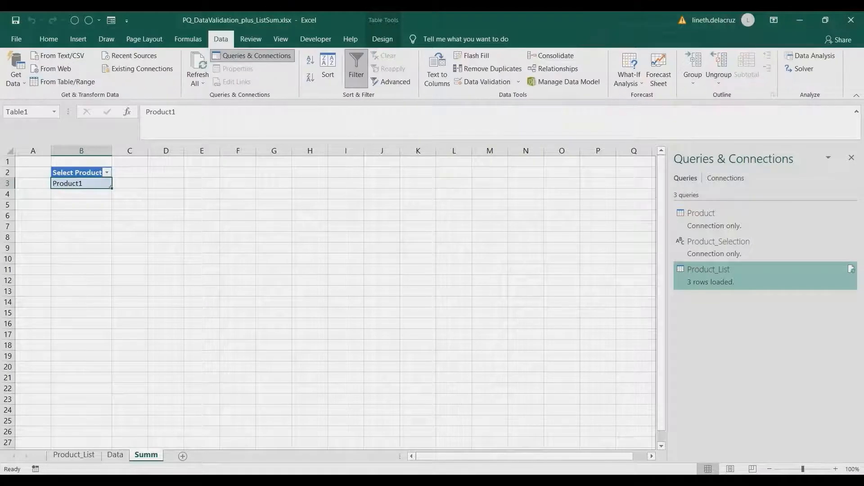
pyautogui.click(518, 82)
pyautogui.click(484, 95)
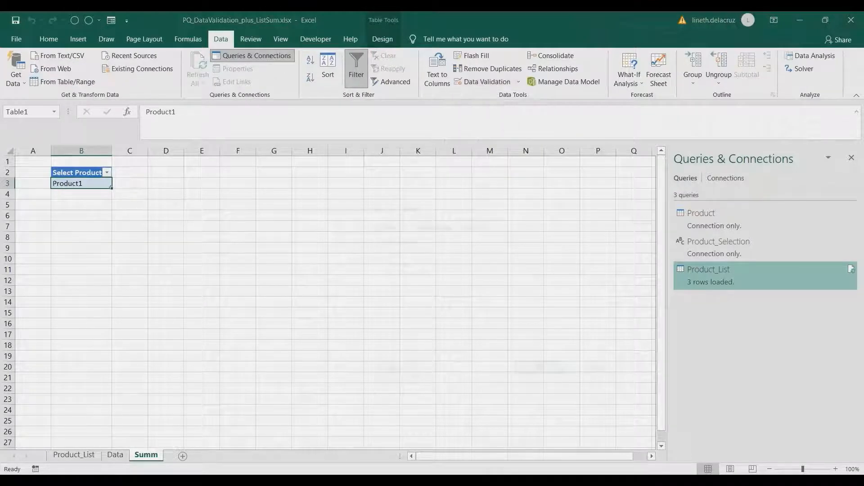
pyautogui.click(459, 264)
pyautogui.click(405, 297)
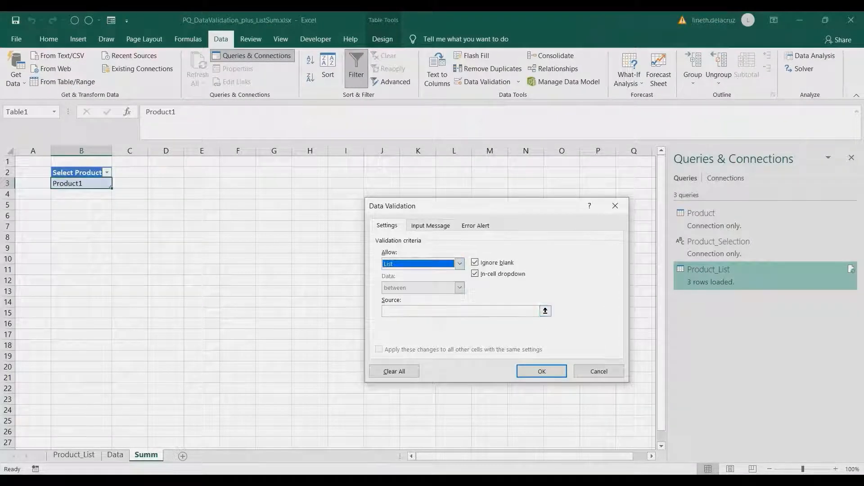
# - Use cells A2:A4 of the Product_List sheet as the list source, apply the validation, and check the cell's dropdown choices
pyautogui.click(545, 311)
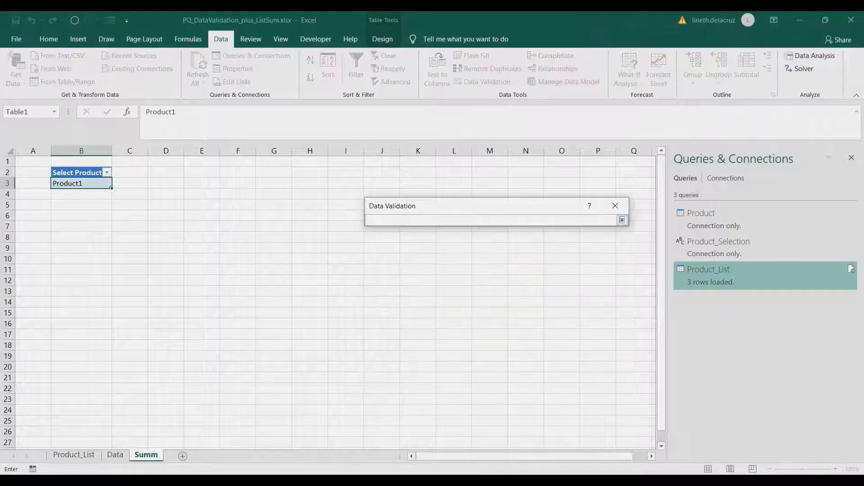
pyautogui.click(74, 456)
pyautogui.moveTo(32, 173); pyautogui.dragTo(45, 196)
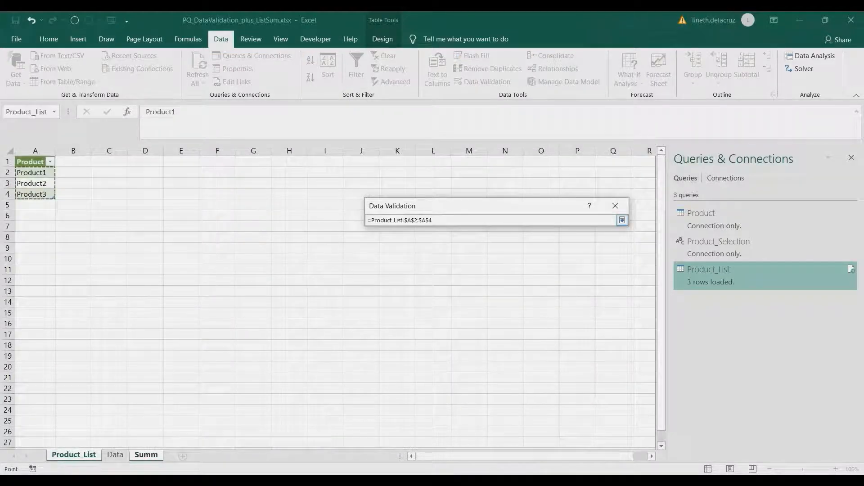
pyautogui.click(623, 220)
pyautogui.click(541, 372)
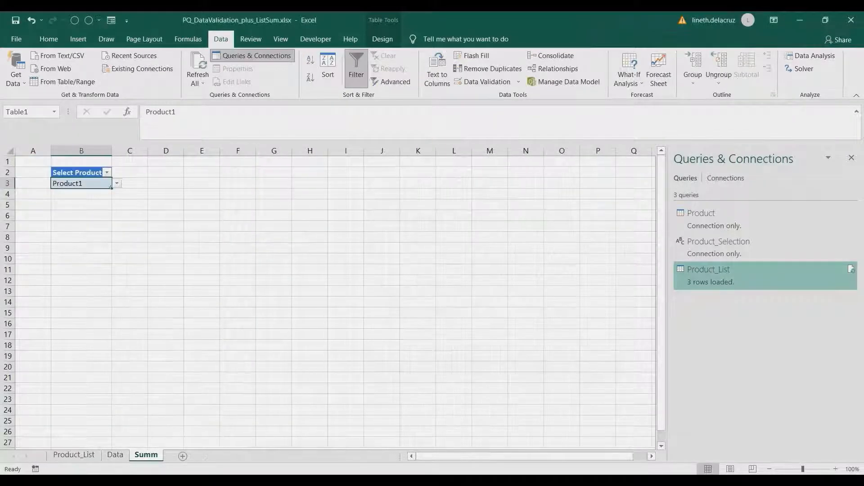
pyautogui.click(117, 183)
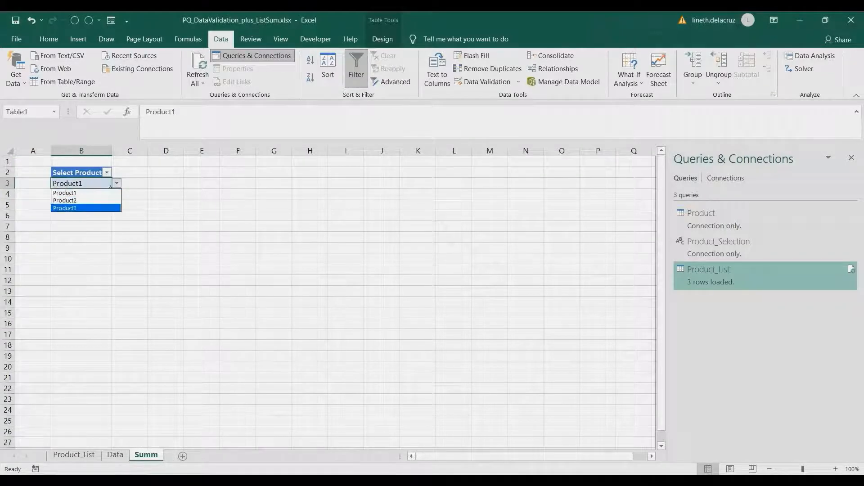
pyautogui.press('Escape')
# - Hide the Product_List sheet and return to the Summ sheet
pyautogui.click(76, 455)
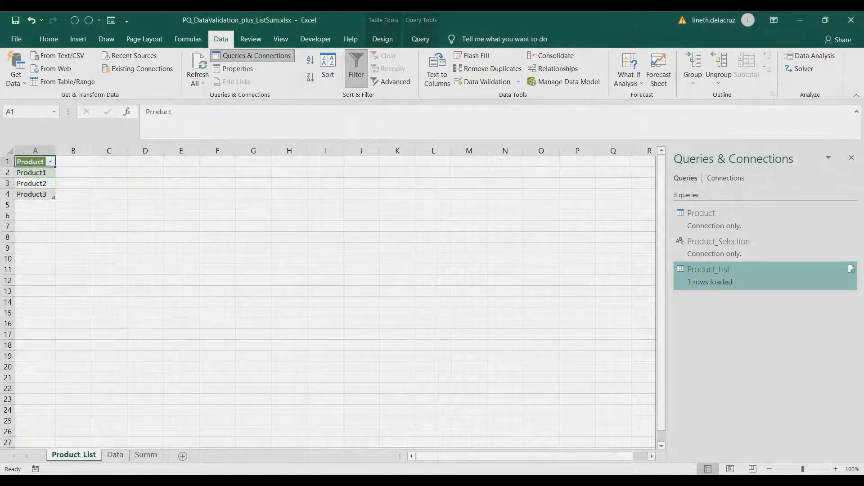
pyautogui.rightClick(80, 455)
pyautogui.click(106, 422)
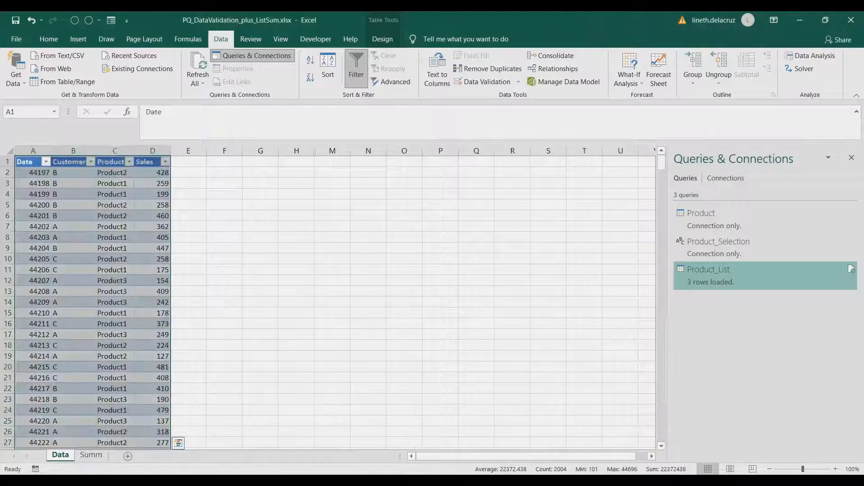
pyautogui.click(91, 454)
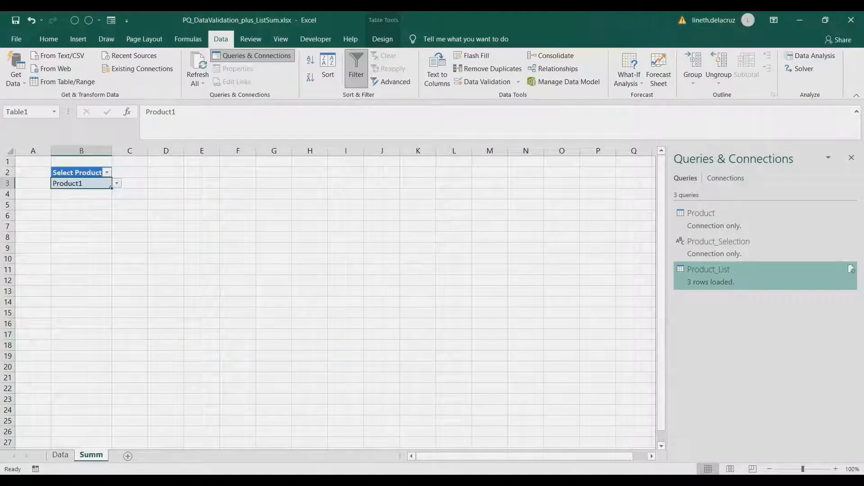
# - Open the Product_List query for editing, duplicate it, and rename the copy SummTable
pyautogui.doubleClick(708, 270)
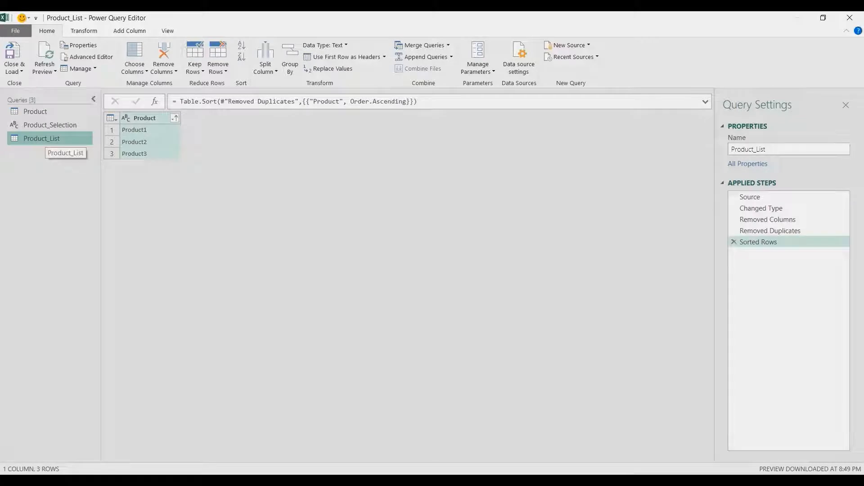
pyautogui.rightClick(45, 140)
pyautogui.click(68, 198)
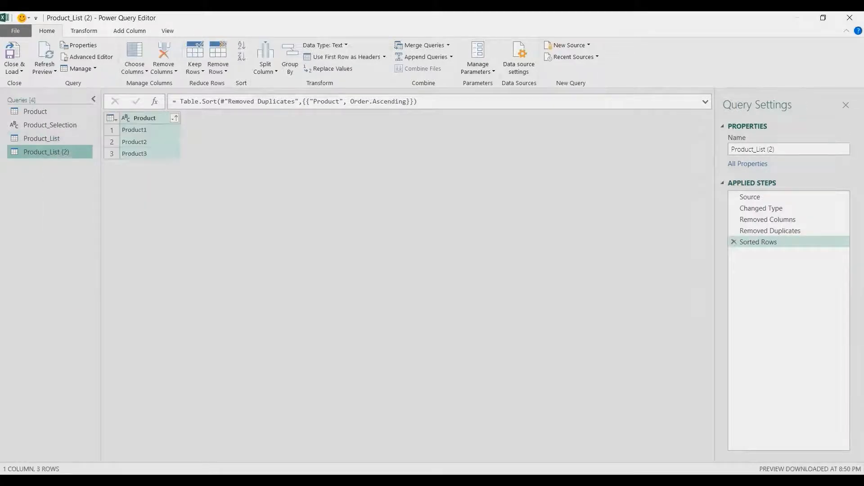
pyautogui.moveTo(782, 150); pyautogui.dragTo(730, 150)
pyautogui.write('SummTable')
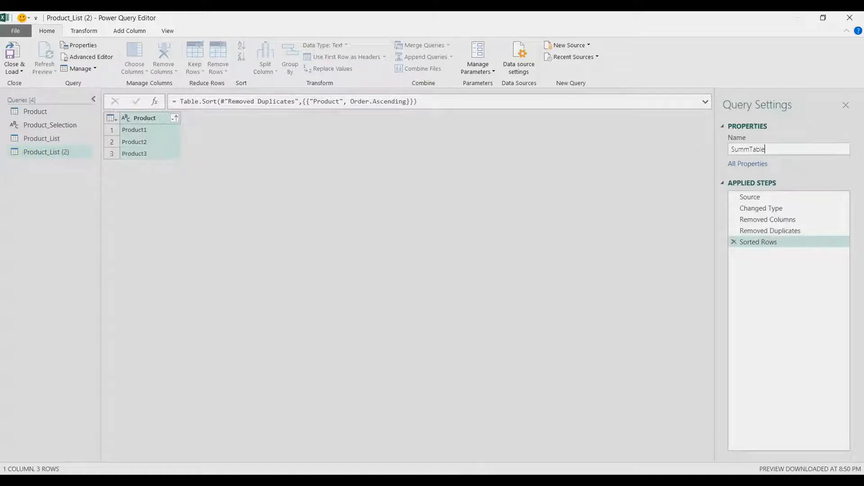
pyautogui.press('Return')
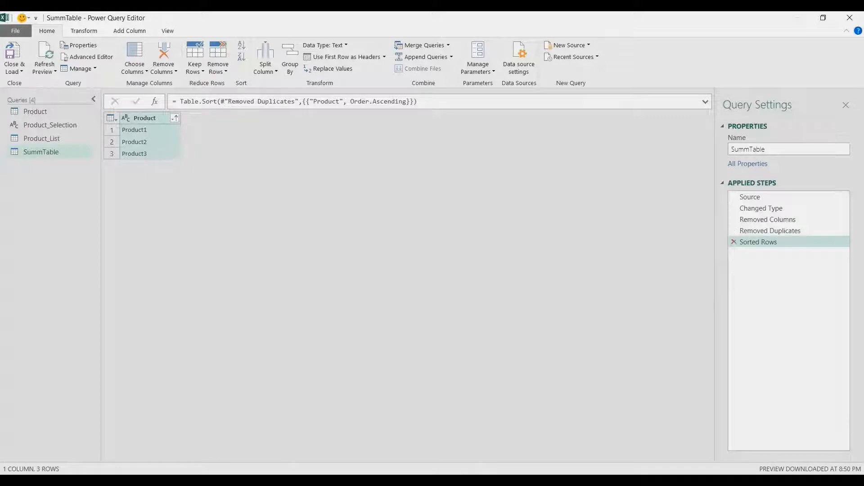
# - Delete the Sorted Rows, Removed Duplicates and Removed Columns steps from the SummTable query
pyautogui.click(734, 243)
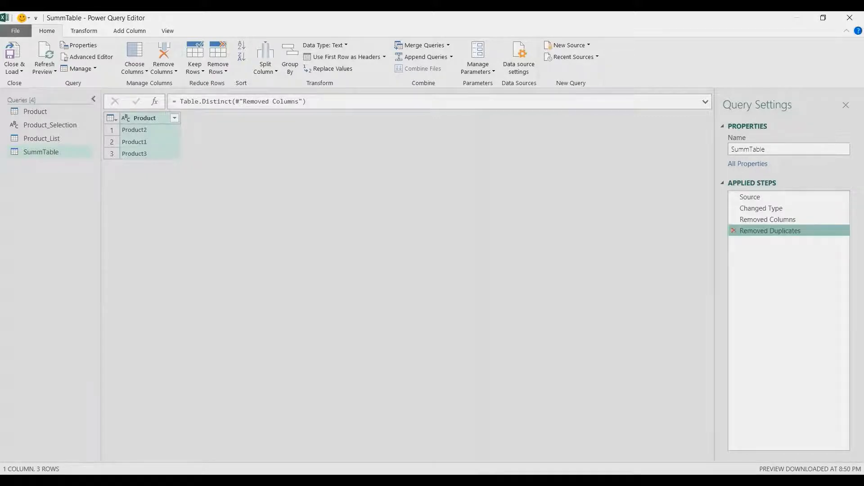
pyautogui.press('Delete')
pyautogui.press('Delete')
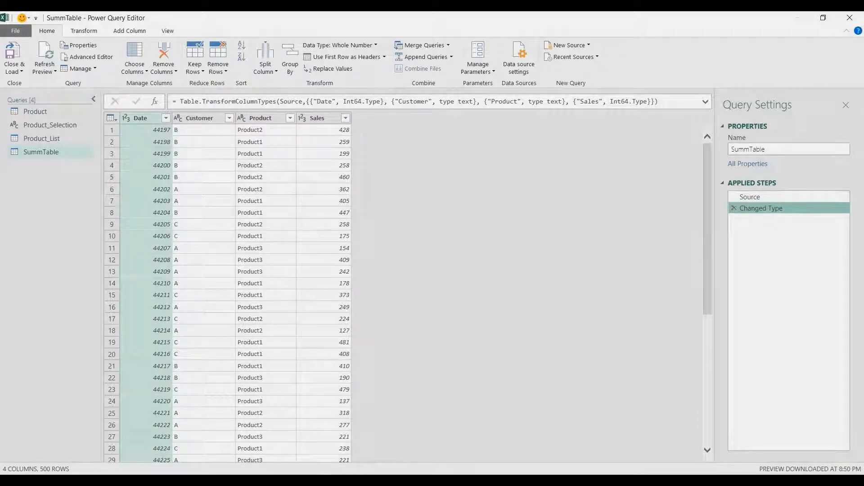
# - Change the Date column's type to Date in SummTable, replacing the current type conversion
pyautogui.click(166, 118)
pyautogui.rightClick(140, 118)
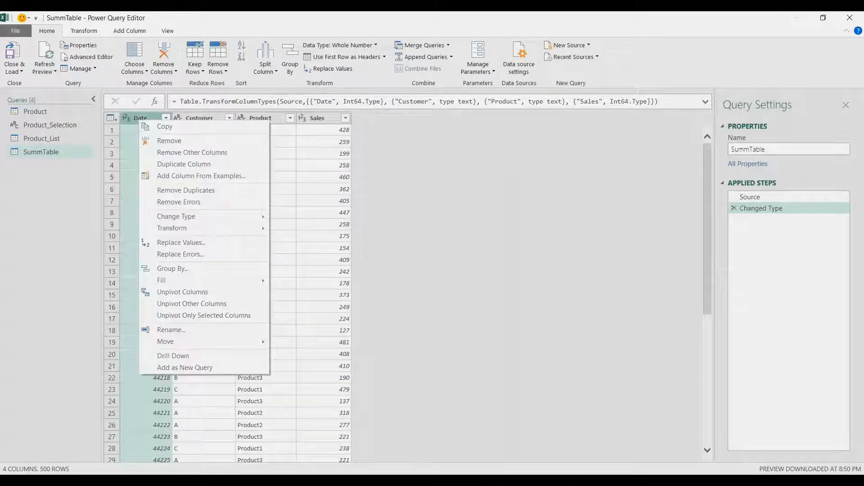
pyautogui.moveTo(202, 217)
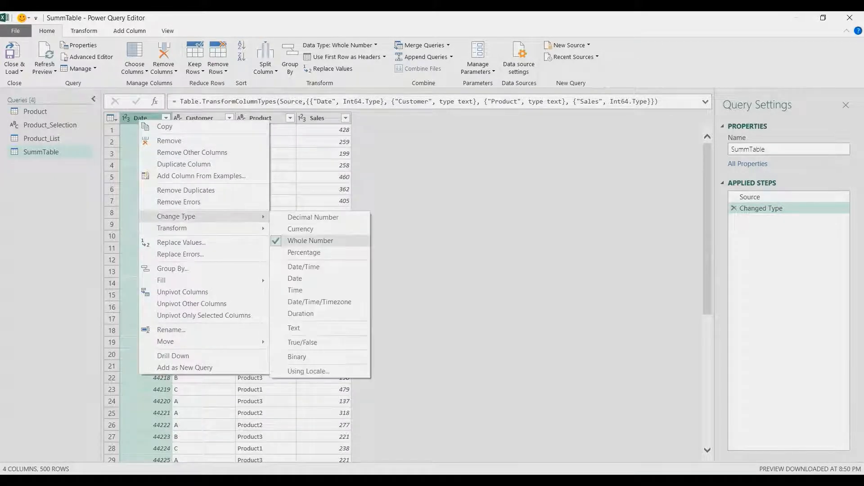
pyautogui.click(296, 279)
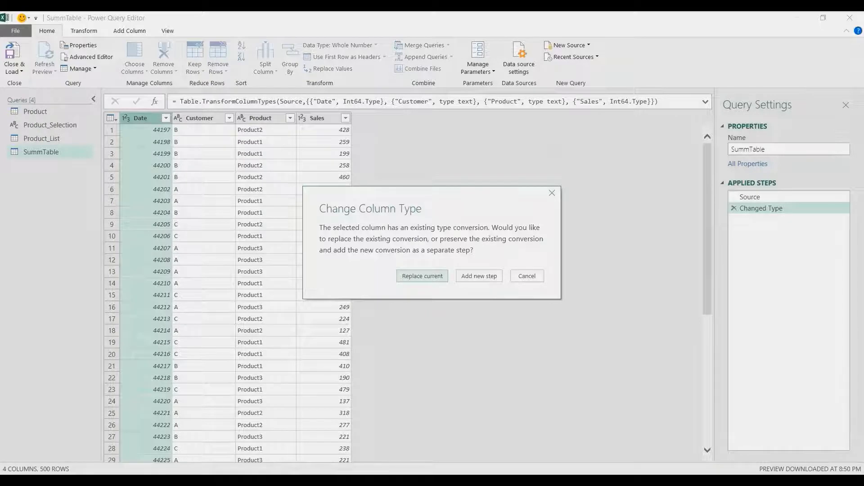
pyautogui.press('Return')
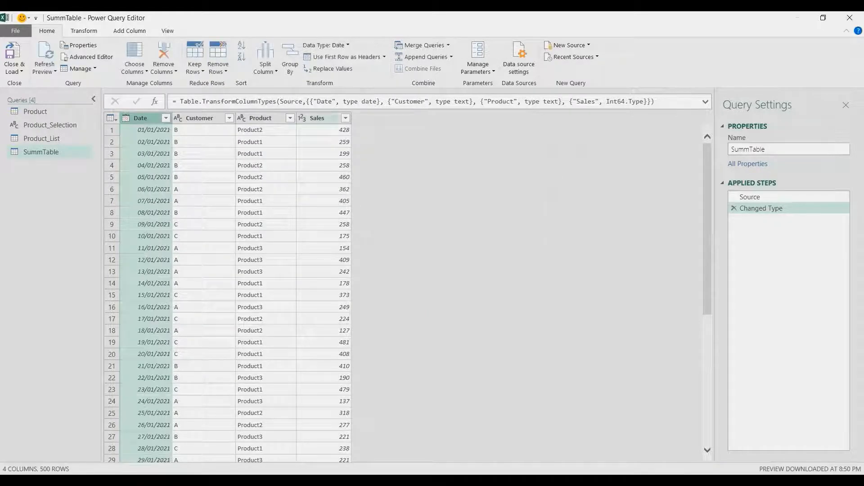
pyautogui.click(346, 118)
pyautogui.press('Escape')
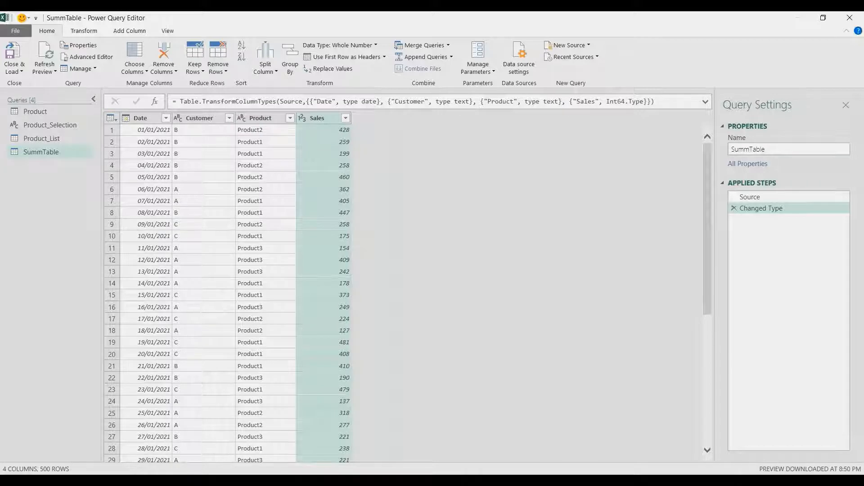
# - Filter the Product column of SummTable to show only Product1
pyautogui.click(290, 118)
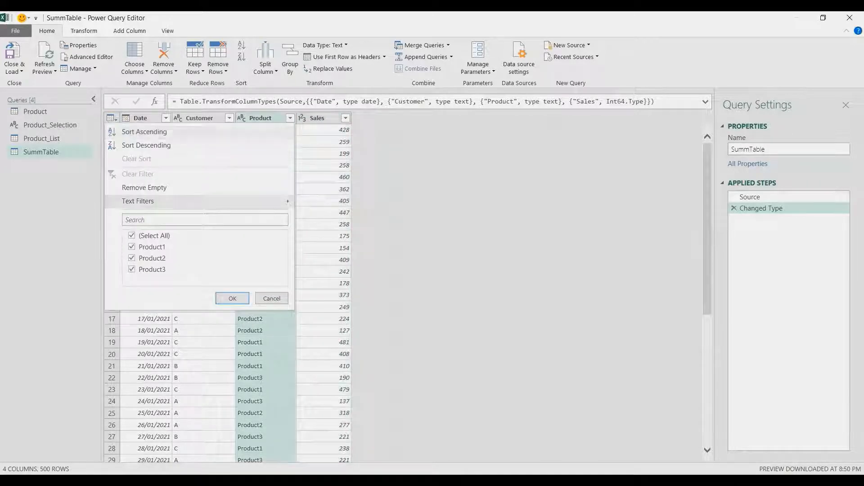
pyautogui.click(132, 235)
pyautogui.click(132, 247)
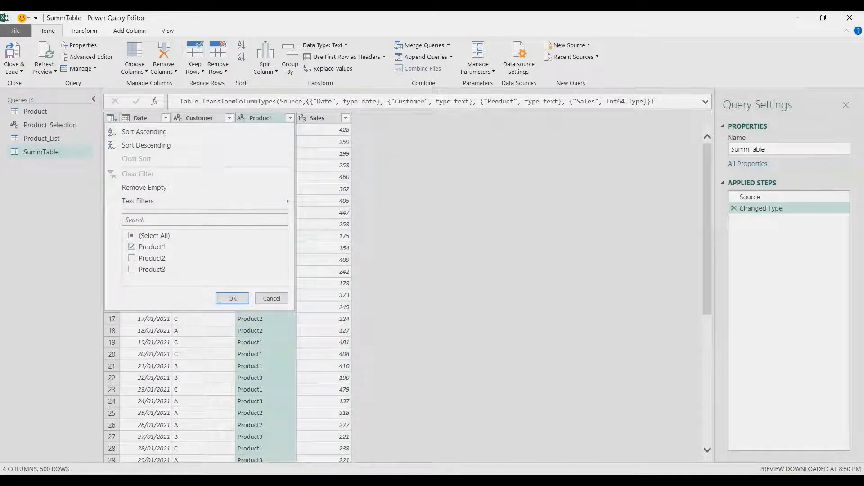
pyautogui.press('Return')
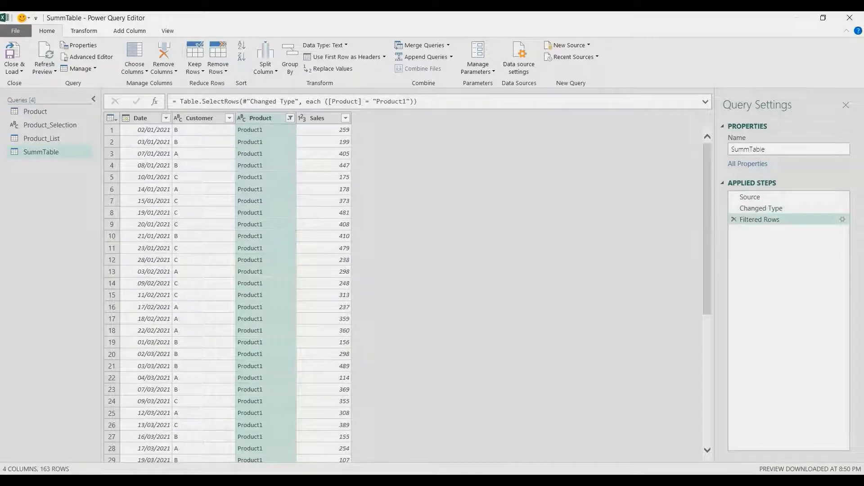
# - Replace the fixed "Product1" value in the Filtered Rows formula with the Product_Selection query
pyautogui.click(377, 101)
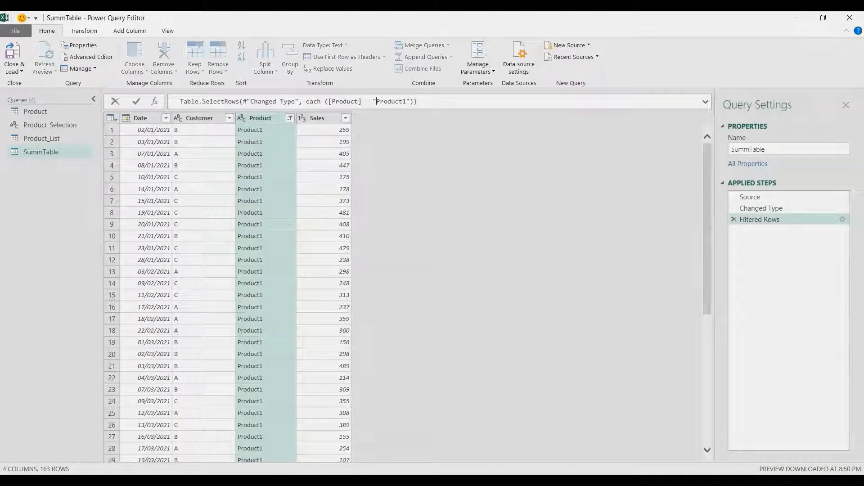
pyautogui.press('Left')
pyautogui.press('Delete')
pyautogui.press('Delete')
pyautogui.press('Delete')
pyautogui.press('Delete')
pyautogui.press('Delete')
pyautogui.press('Delete')
pyautogui.press('Delete')
pyautogui.press('Delete')
pyautogui.press('Delete')
pyautogui.press('Delete')
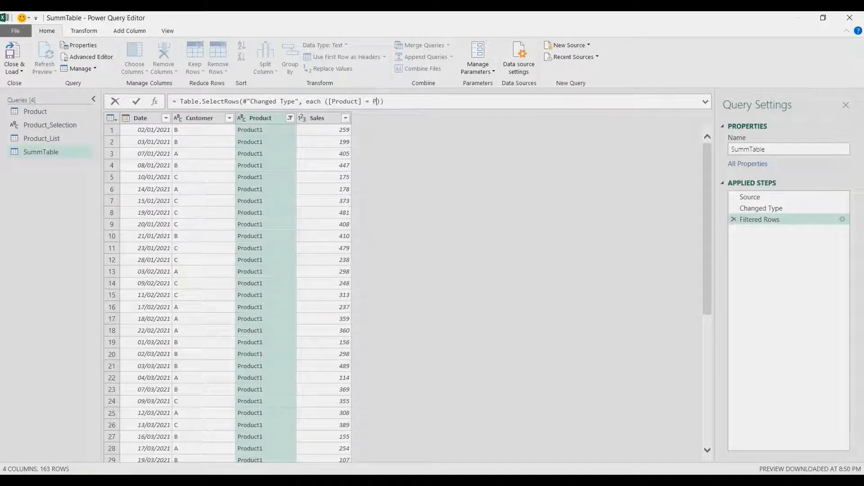
pyautogui.write('Product')
pyautogui.write('_Sel')
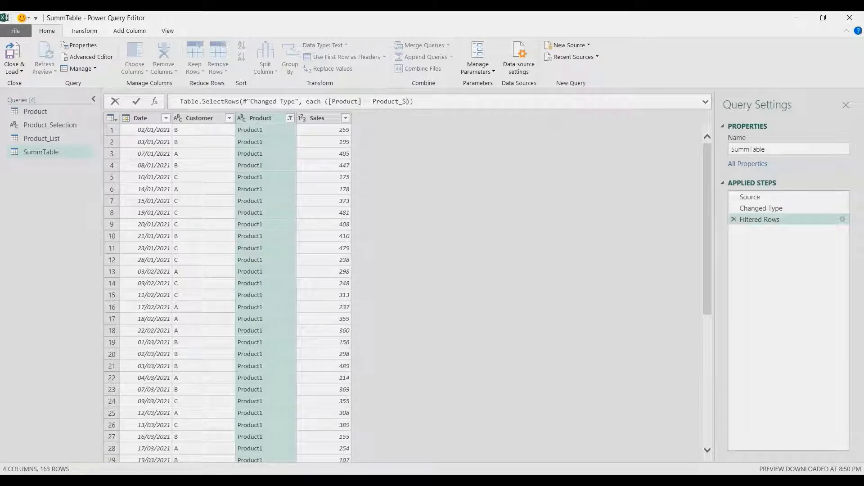
pyautogui.write('ti')
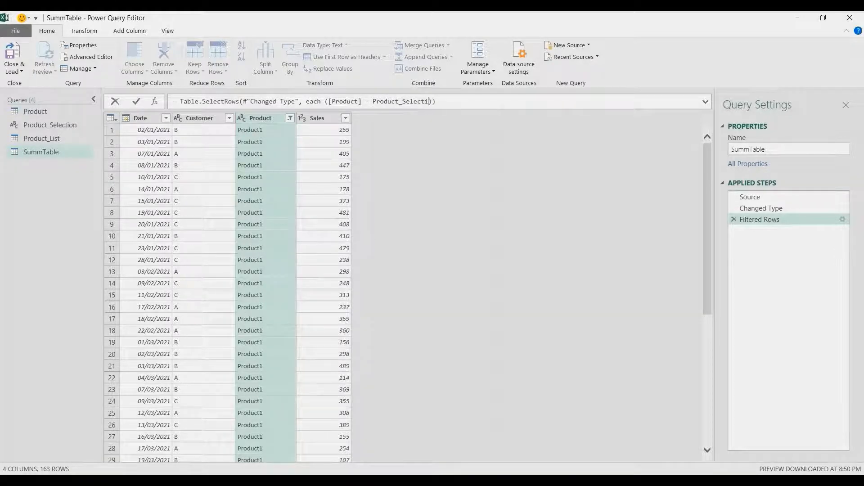
pyautogui.write('on')
pyautogui.press('Return')
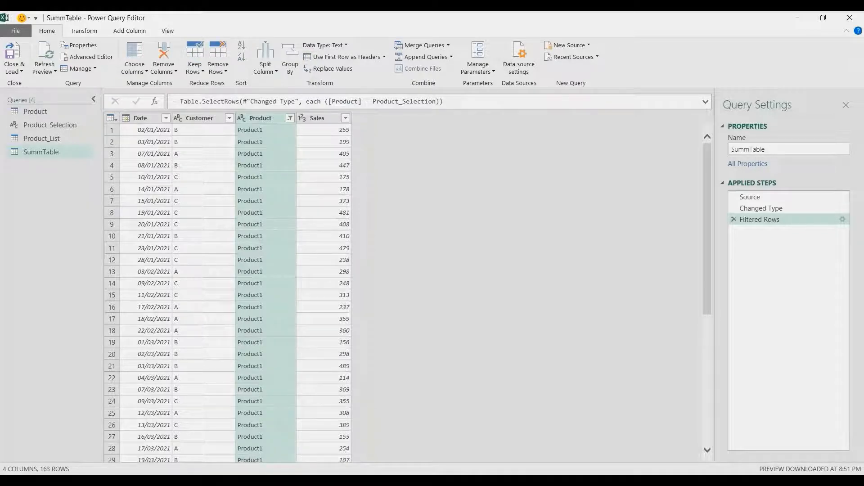
# - Close the query editor and load the SummTable query as a connection only
pyautogui.click(13, 69)
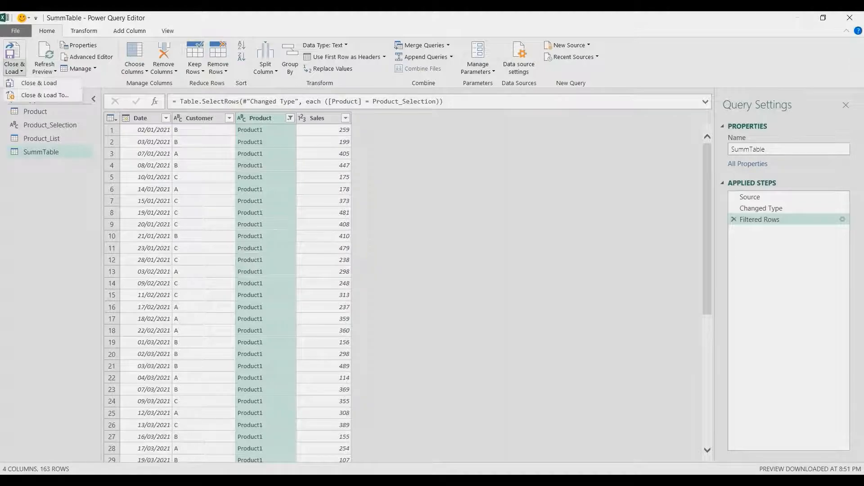
pyautogui.click(38, 83)
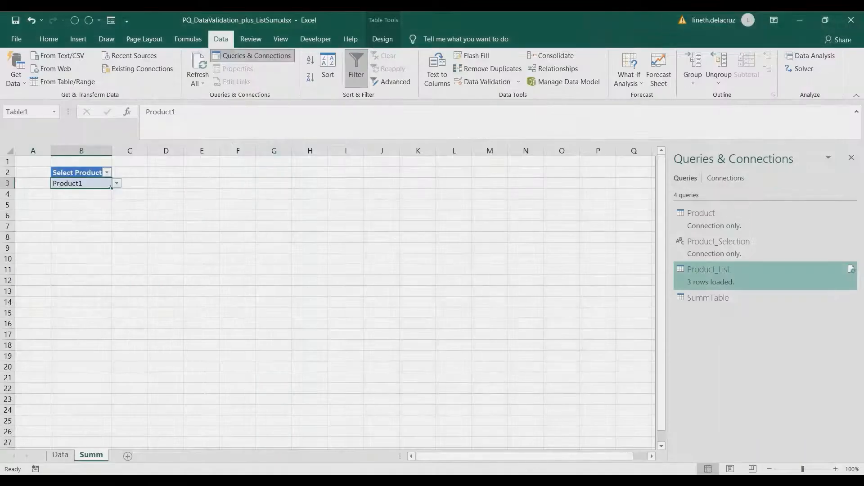
pyautogui.click(480, 280)
pyautogui.click(497, 357)
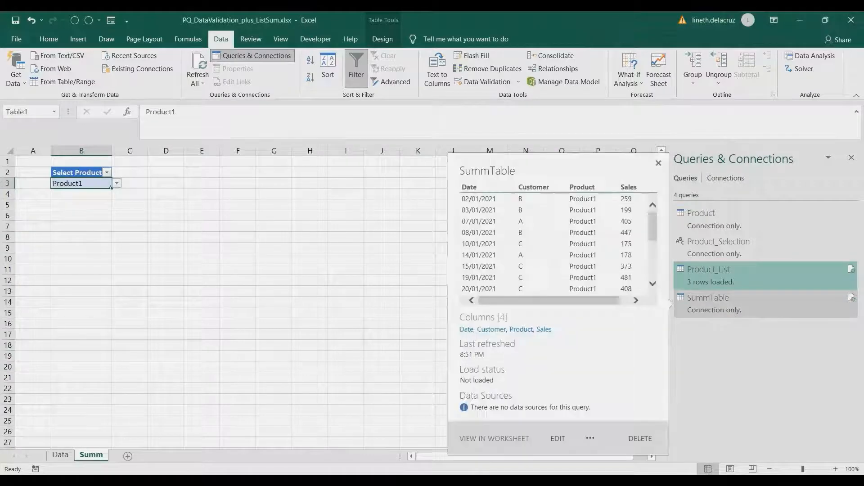
# - Reopen the query editor, duplicate the Product_List query and name the copy Customer_List
pyautogui.doubleClick(712, 301)
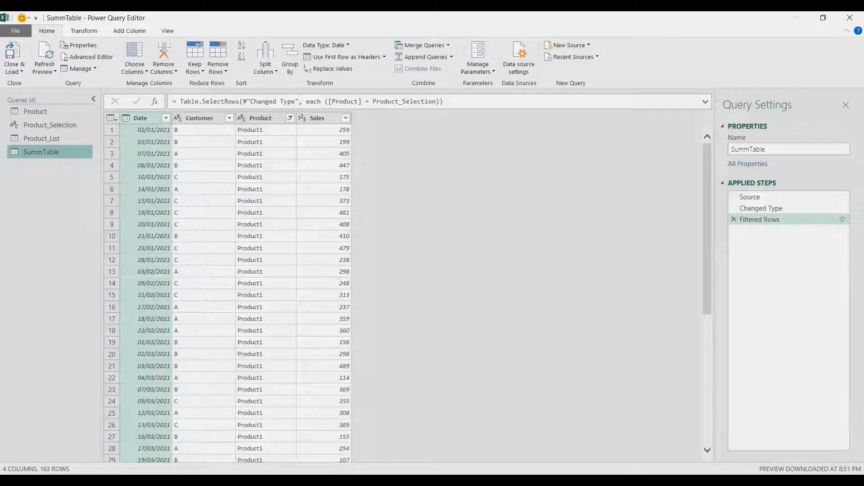
pyautogui.rightClick(60, 153)
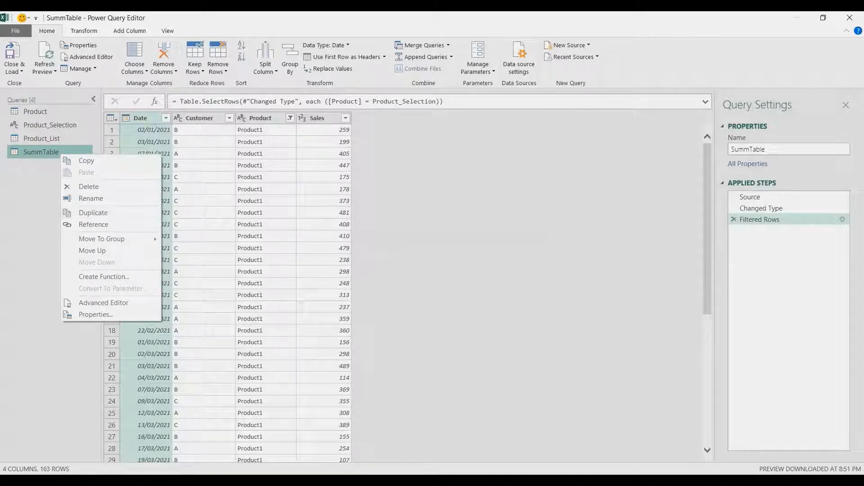
pyautogui.click(45, 138)
pyautogui.rightClick(47, 140)
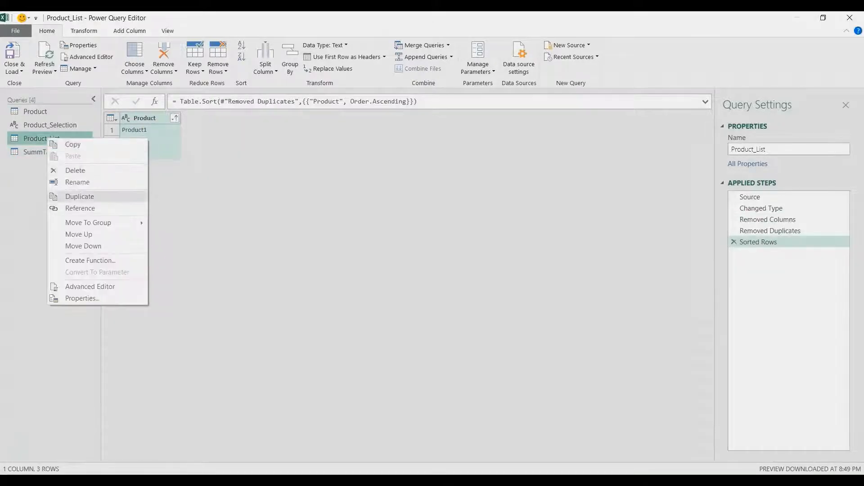
pyautogui.click(80, 196)
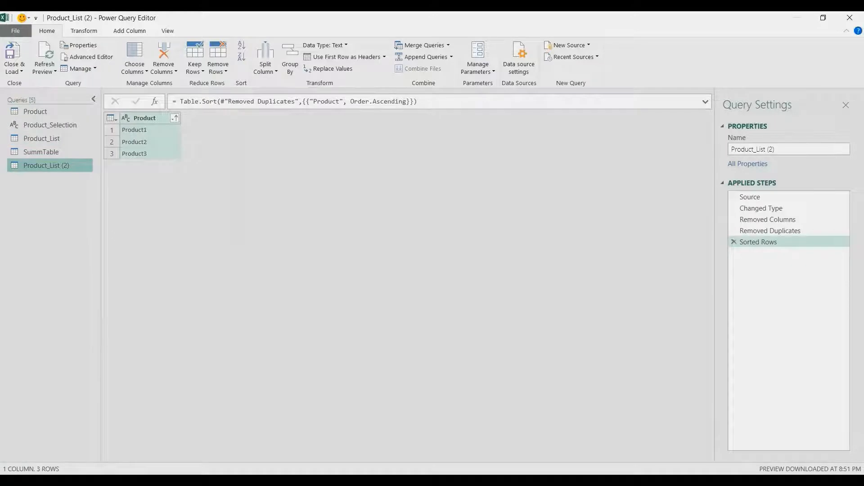
pyautogui.click(757, 149)
pyautogui.write('Custo')
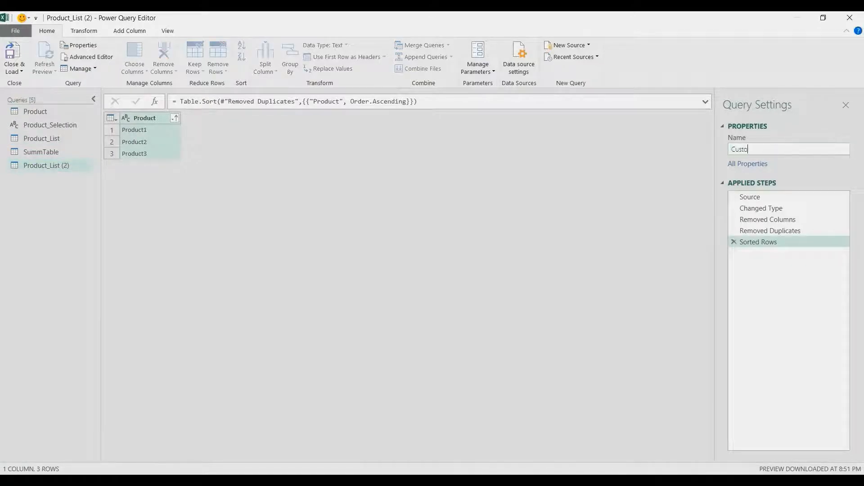
pyautogui.write('mer_List')
pyautogui.press('Return')
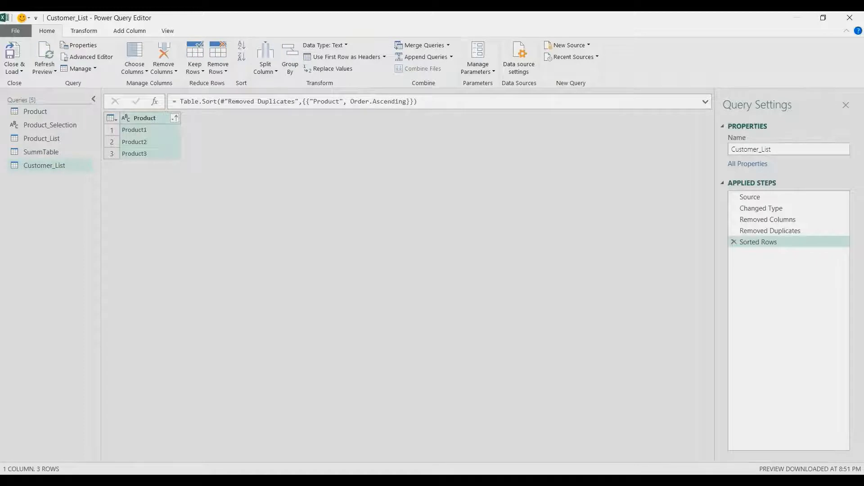
# - Delete the Sorted Rows, Removed Duplicates and Removed Columns steps from the Customer_List query
pyautogui.click(734, 242)
pyautogui.click(733, 231)
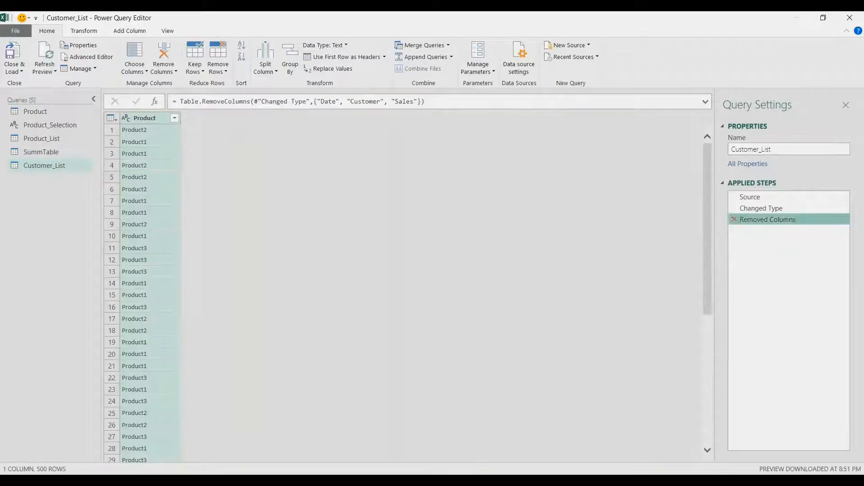
pyautogui.click(734, 219)
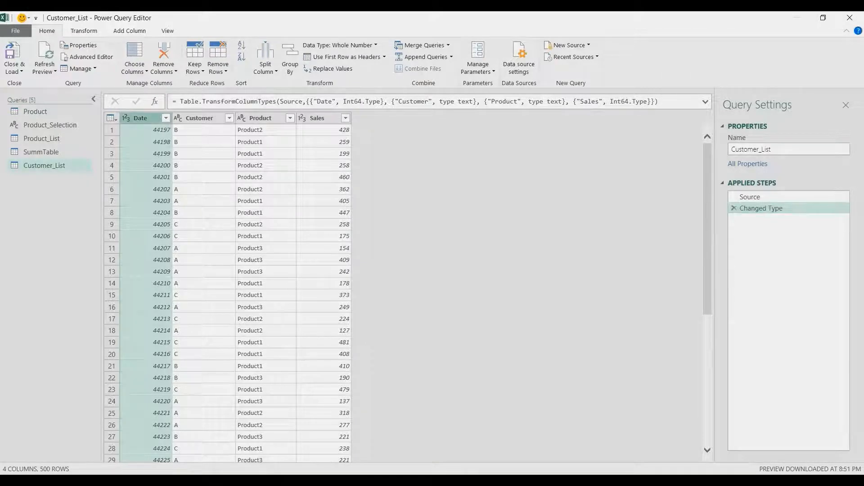
# - Remove the Date, Product and Sales columns from Customer_List, keeping only Customer
pyautogui.press('Delete')
pyautogui.click(208, 118)
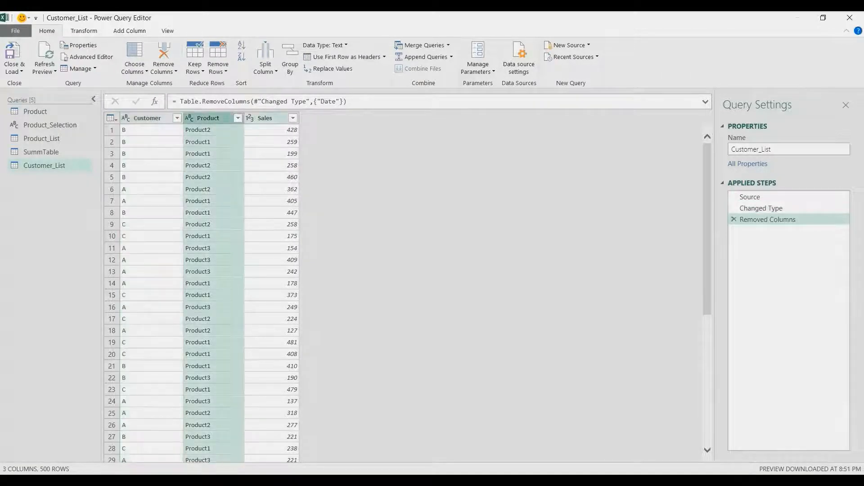
pyautogui.keyDown('ctrl'); pyautogui.click(266, 118); pyautogui.keyUp('ctrl')
pyautogui.press('Delete')
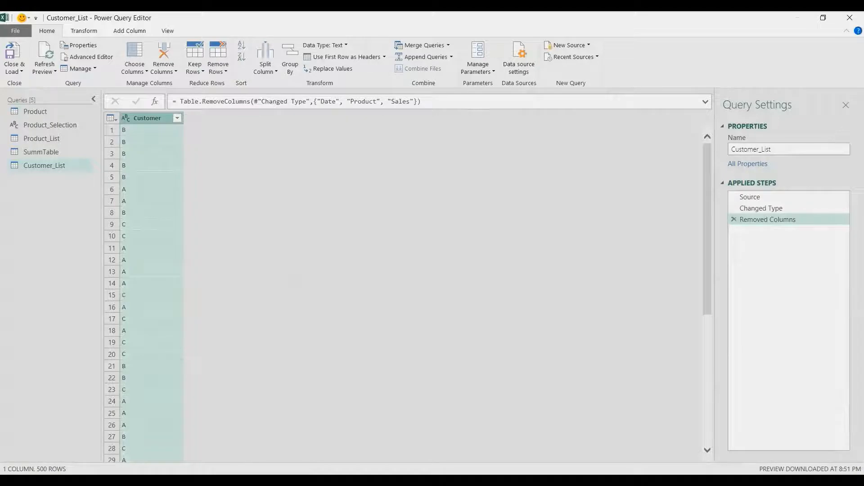
# - Remove duplicates from the Customer column and sort it in ascending order
pyautogui.rightClick(155, 119)
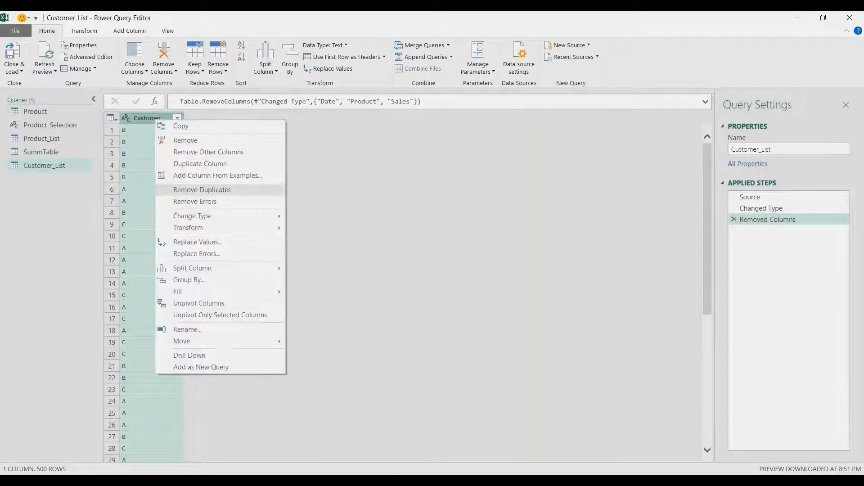
pyautogui.click(189, 190)
pyautogui.click(177, 118)
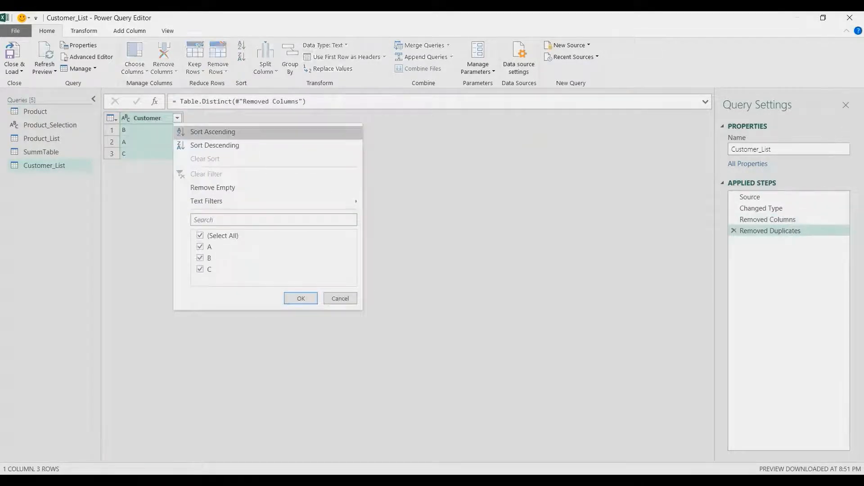
pyautogui.click(203, 131)
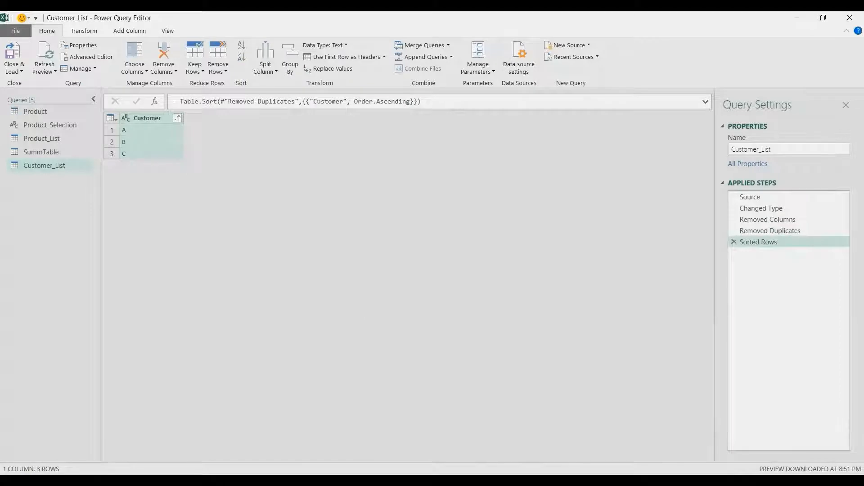
# - Rename the Customer column in Customer_List to "Customer List"
pyautogui.doubleClick(147, 118)
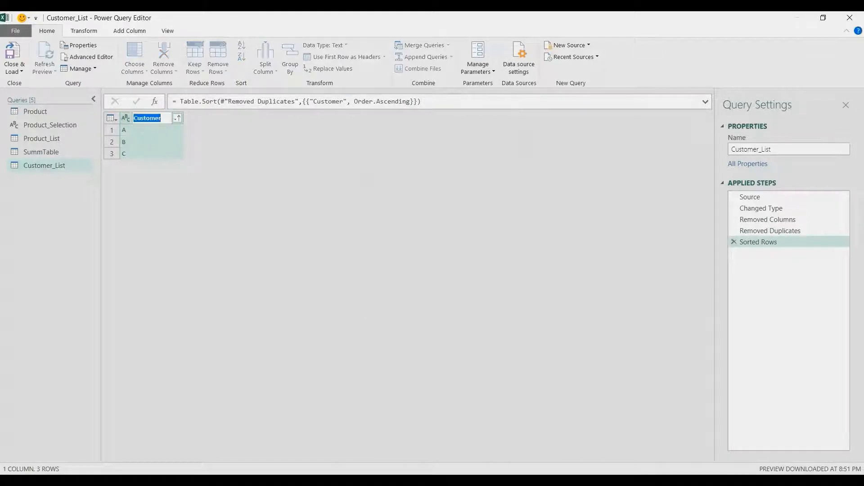
pyautogui.press('End')
pyautogui.write('Lis')
pyautogui.write('t')
pyautogui.press('Return')
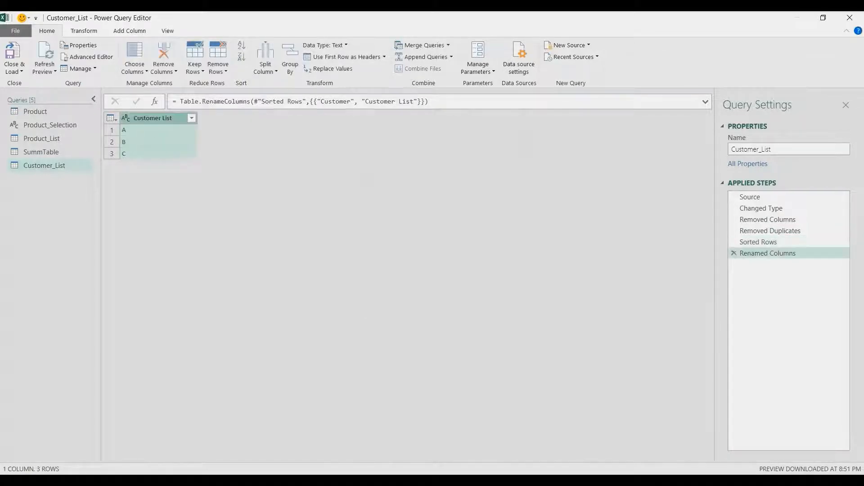
# - Add a custom column named "Sales per Product" to Customer_List with the formula =SummTable
pyautogui.click(130, 31)
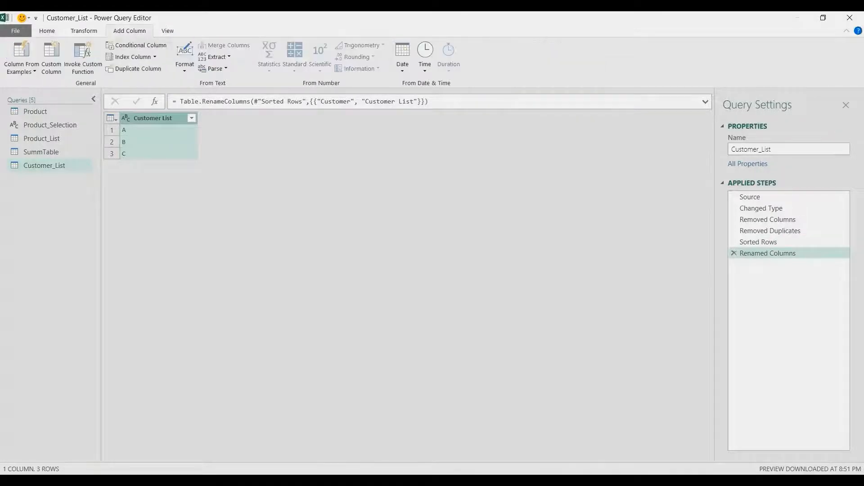
pyautogui.click(52, 59)
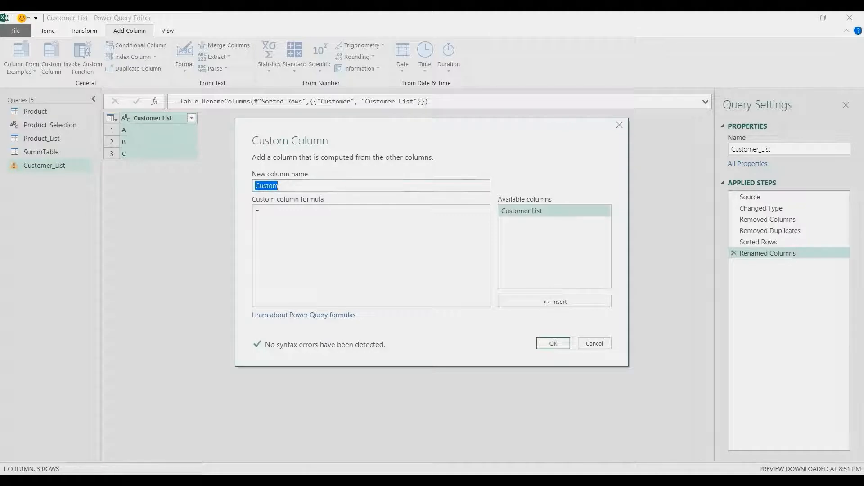
pyautogui.write('Sales per Product')
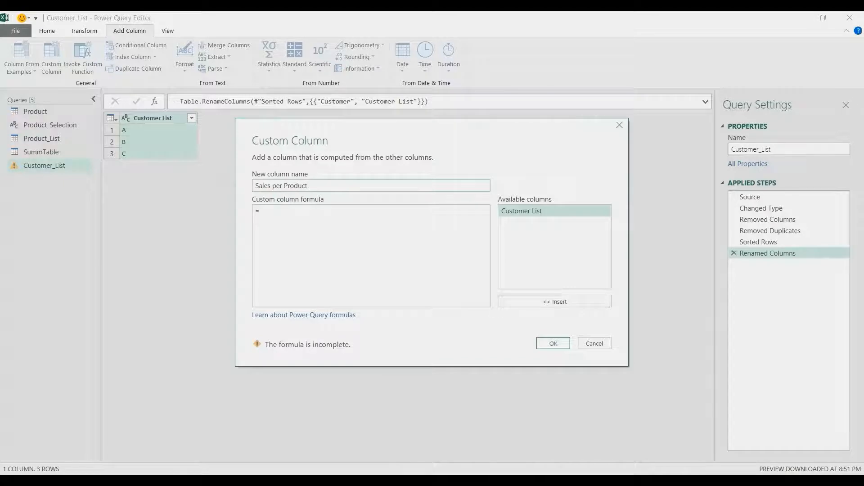
pyautogui.press('Tab')
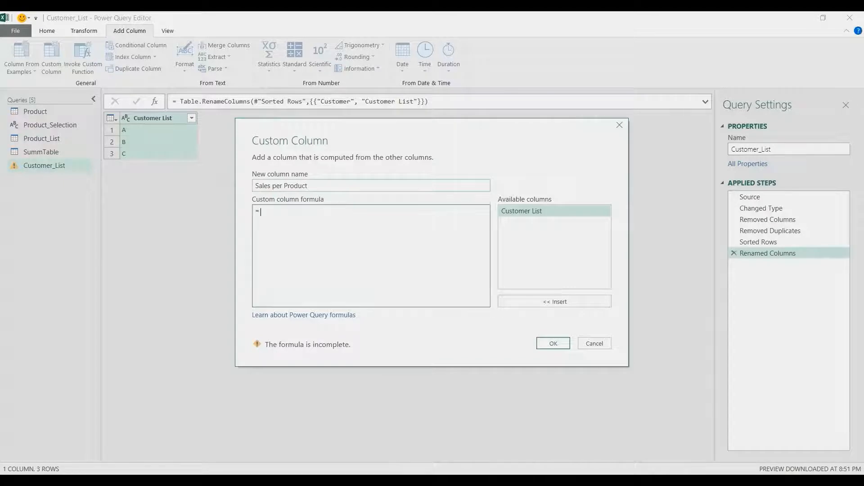
pyautogui.write('SummTable')
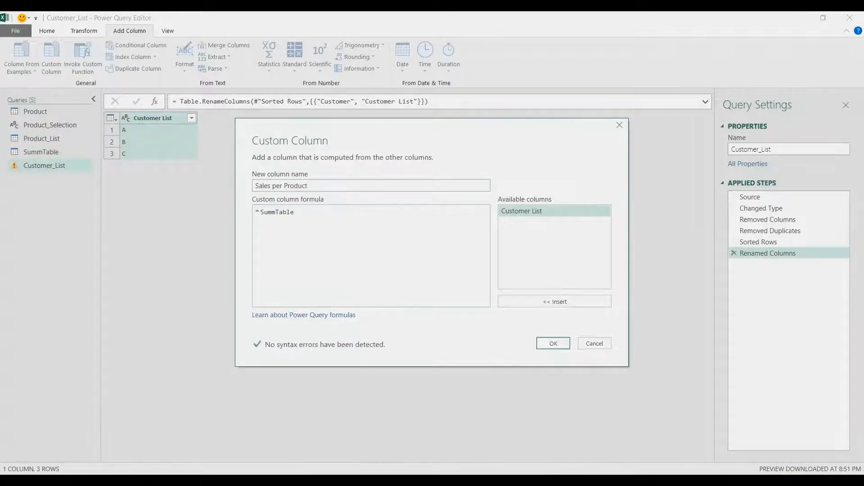
pyautogui.click(553, 343)
# - Preview the nested Sales per Product table of each customer row in an enlarged preview area
pyautogui.click(246, 130)
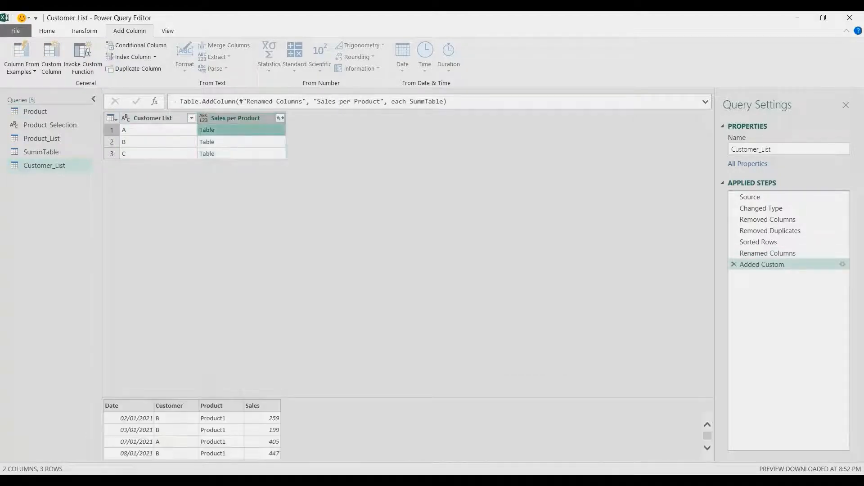
pyautogui.moveTo(288, 398); pyautogui.dragTo(288, 273)
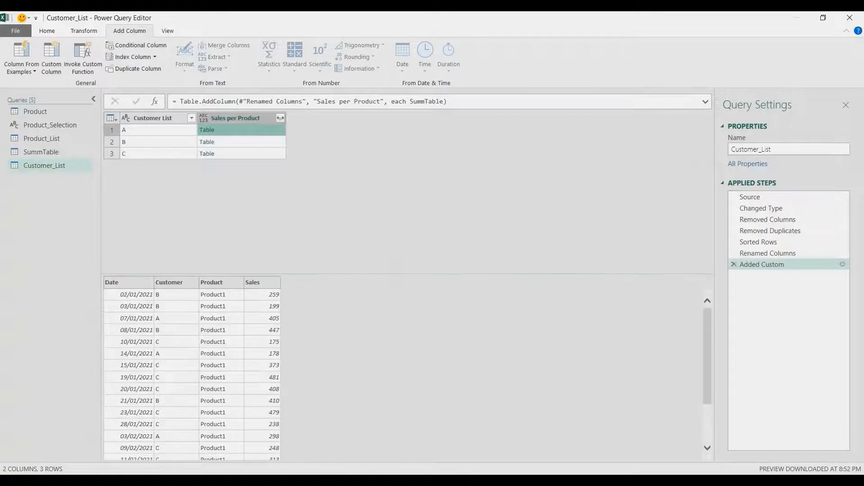
pyautogui.click(245, 142)
pyautogui.click(245, 154)
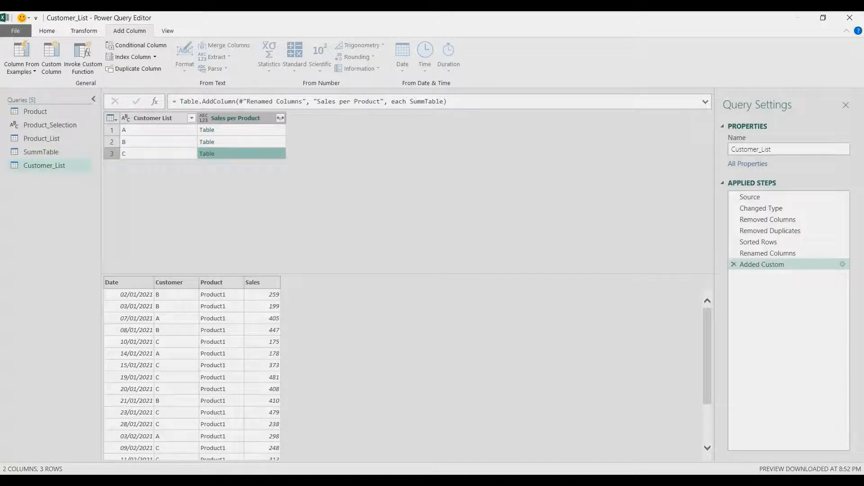
pyautogui.press('Up')
pyautogui.press('Up')
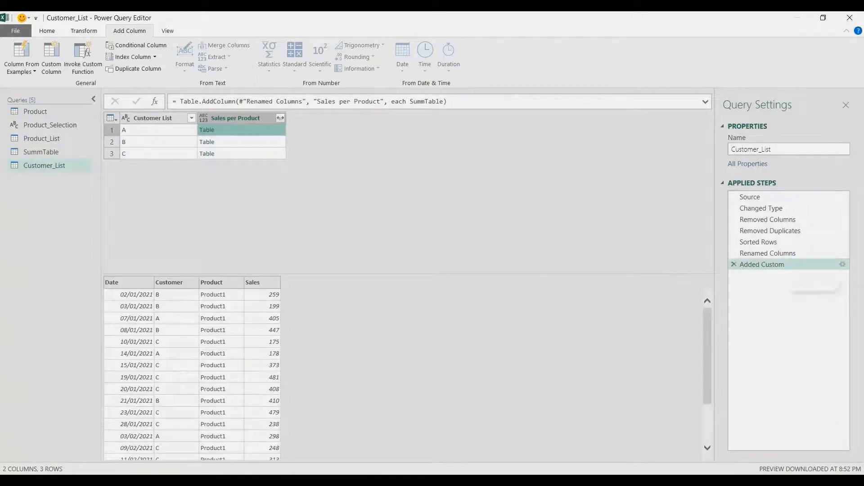
# - Edit the Sales per Product custom column formula so it starts with Table.SelectRows(SummTable, followed by a new line
pyautogui.click(842, 264)
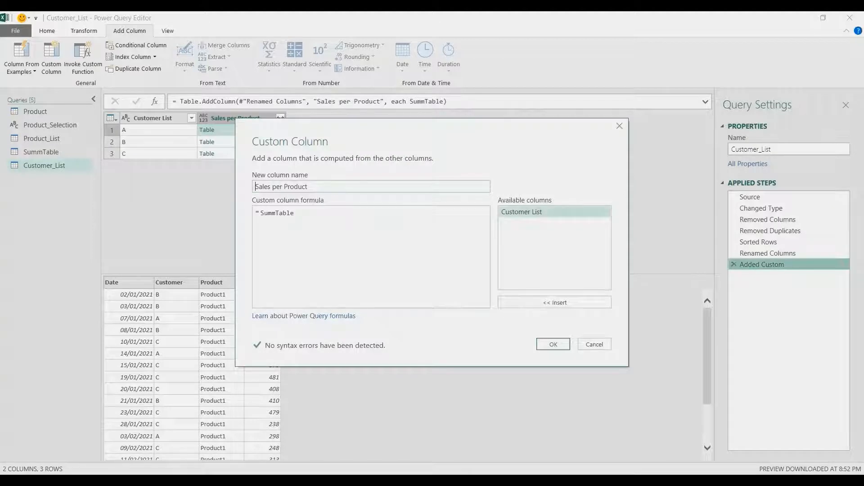
pyautogui.click(261, 213)
pyautogui.write('Table')
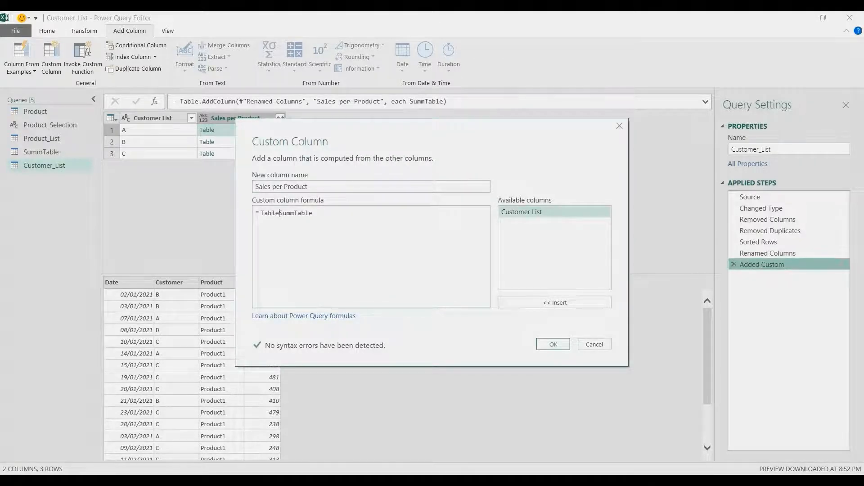
pyautogui.write('.SelectRows')
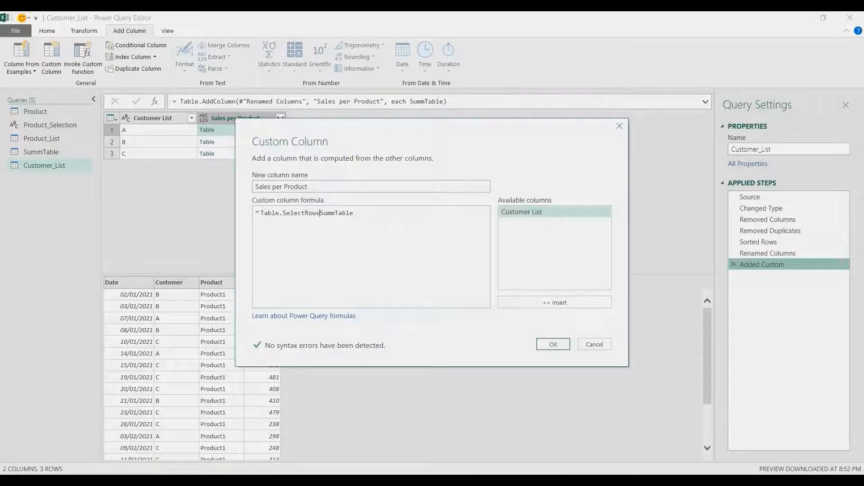
pyautogui.write('(SummTable')
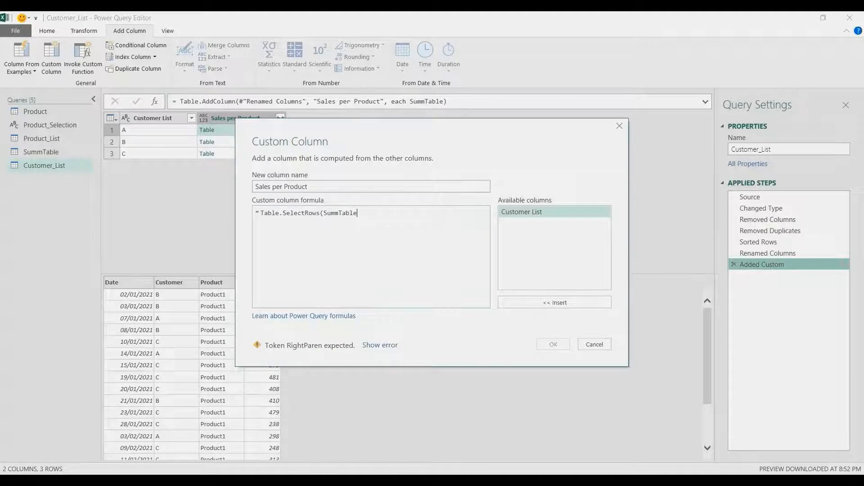
pyautogui.write(',')
pyautogui.press('Return')
# - Complete the Sales per Product formula with the row condition (InnerTable) => InnerTable[Customer] = [Customer List]) and apply it
pyautogui.write('(InnerTable) =>')
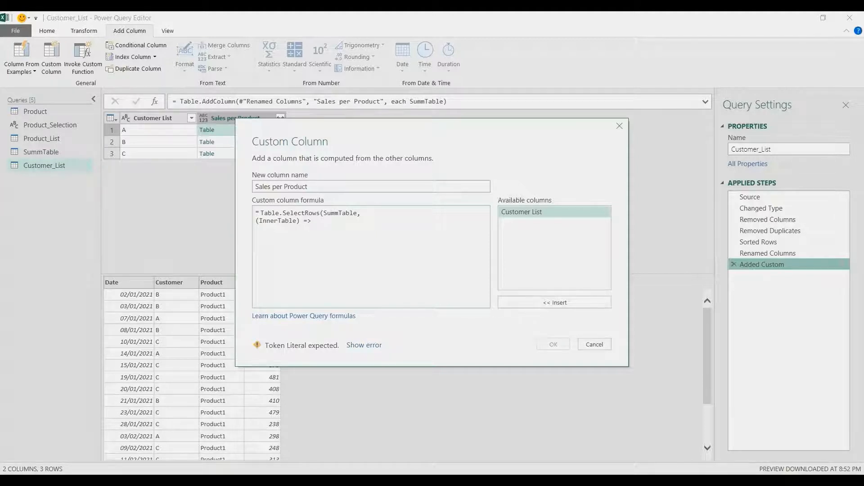
pyautogui.write(' InnerTable[')
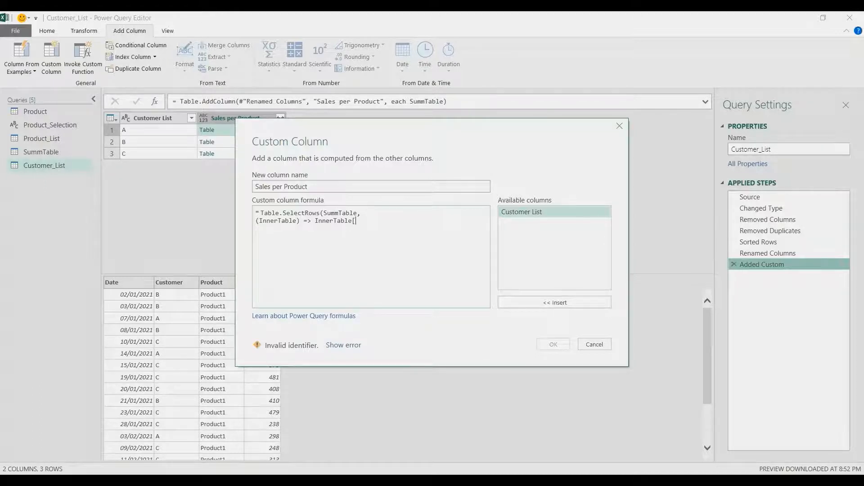
pyautogui.write('Customer]')
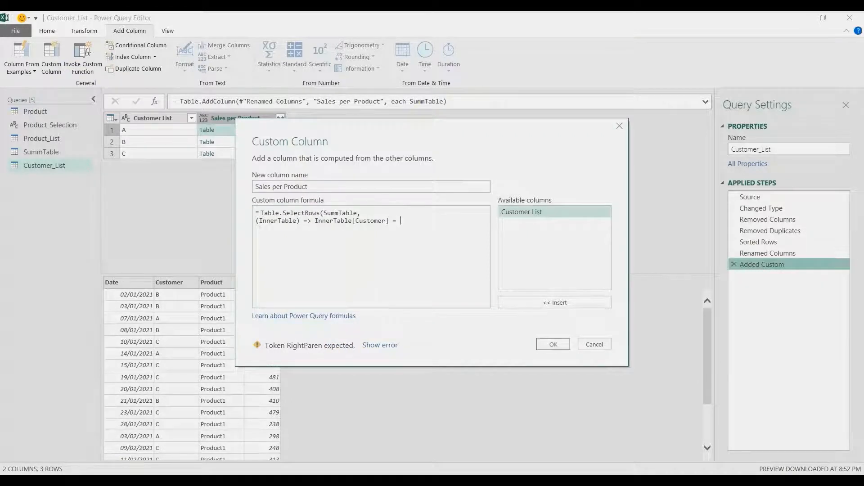
pyautogui.write(' = ')
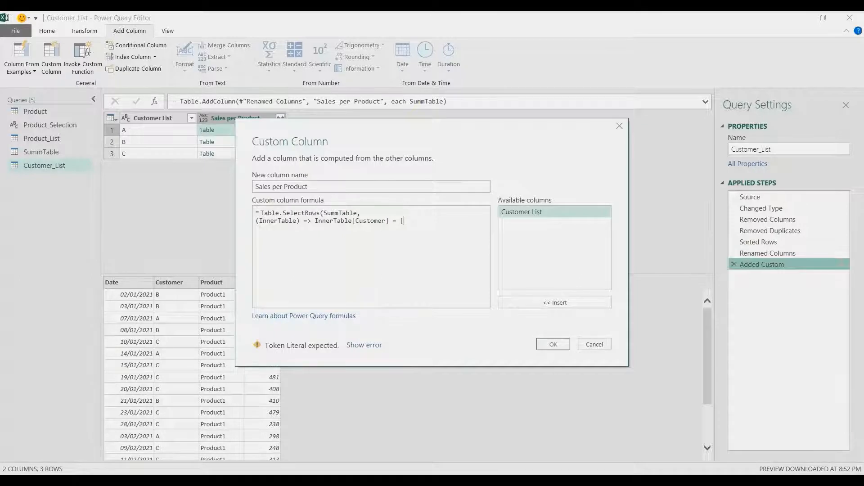
pyautogui.write('[Cu')
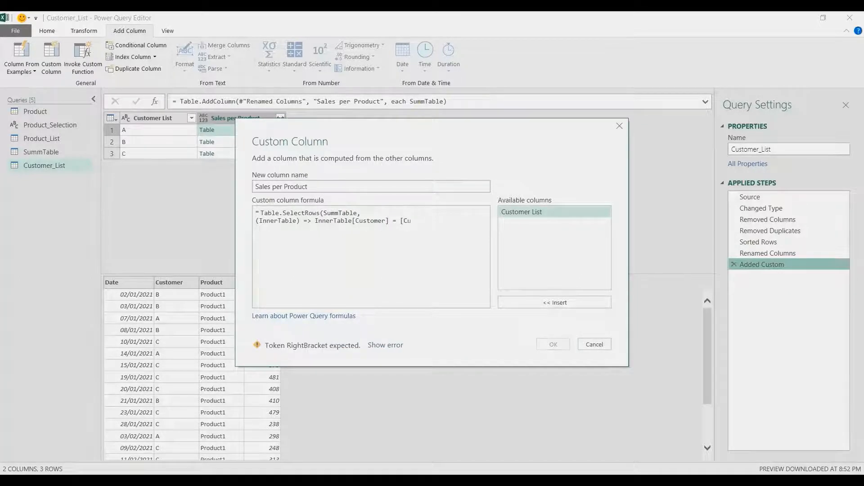
pyautogui.write('stomer List]')
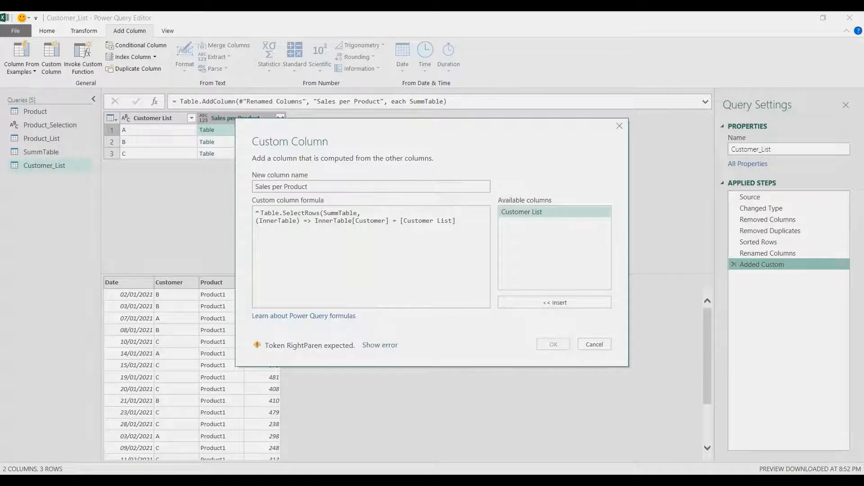
pyautogui.write(')')
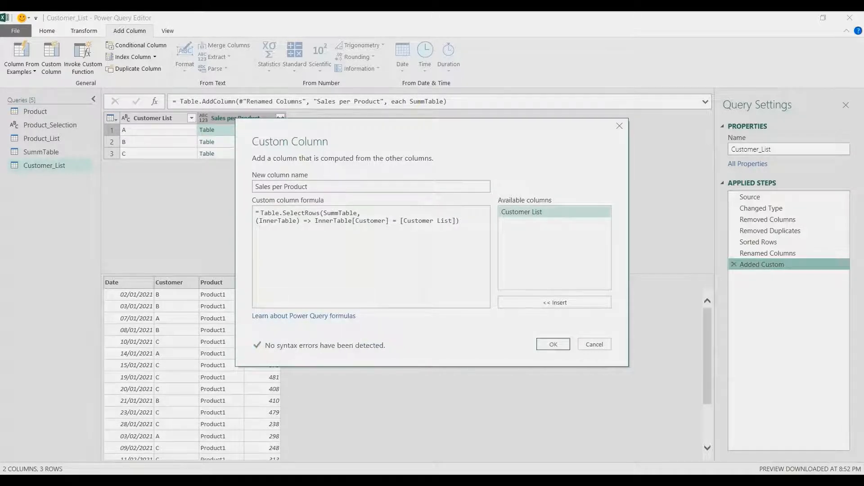
pyautogui.press('Return')
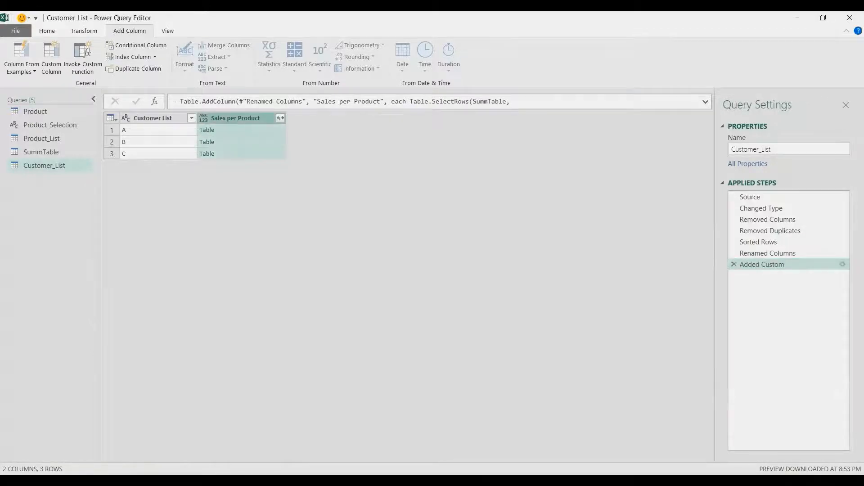
# - Preview the filtered nested table for each of customers A, B and C
pyautogui.click(248, 130)
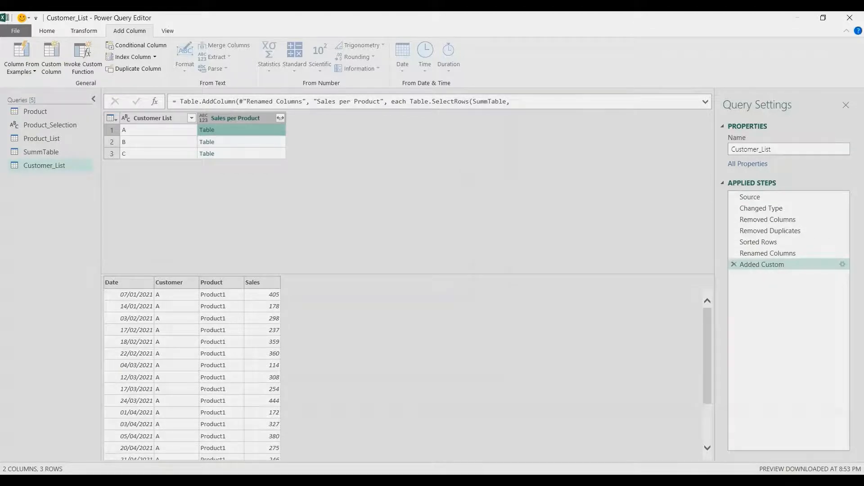
pyautogui.click(248, 142)
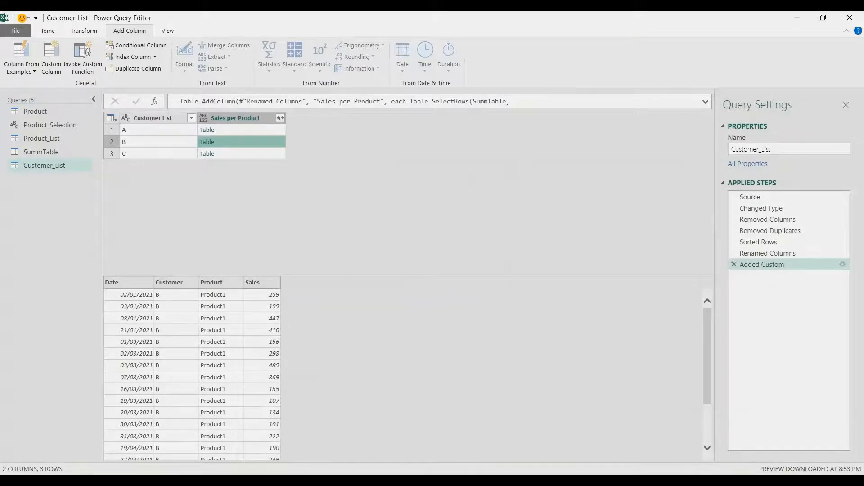
pyautogui.click(248, 153)
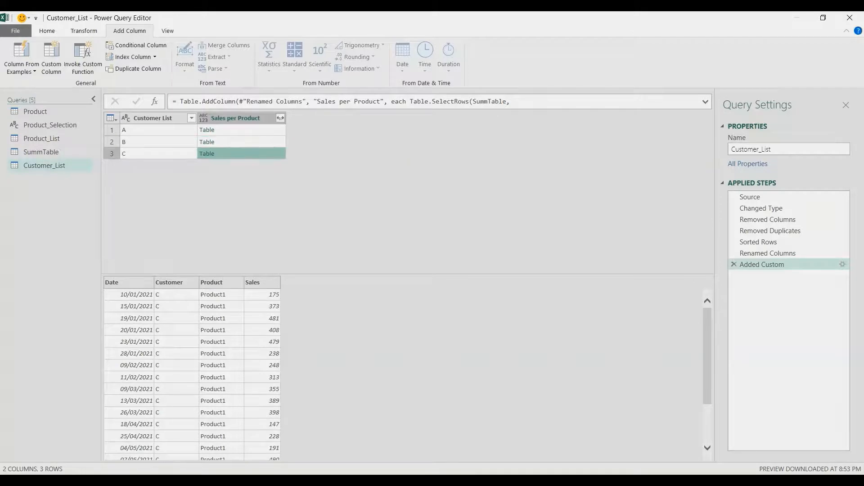
# - Append [Sales] to the end of the Sales per Product formula to return only the Sales column
pyautogui.click(842, 264)
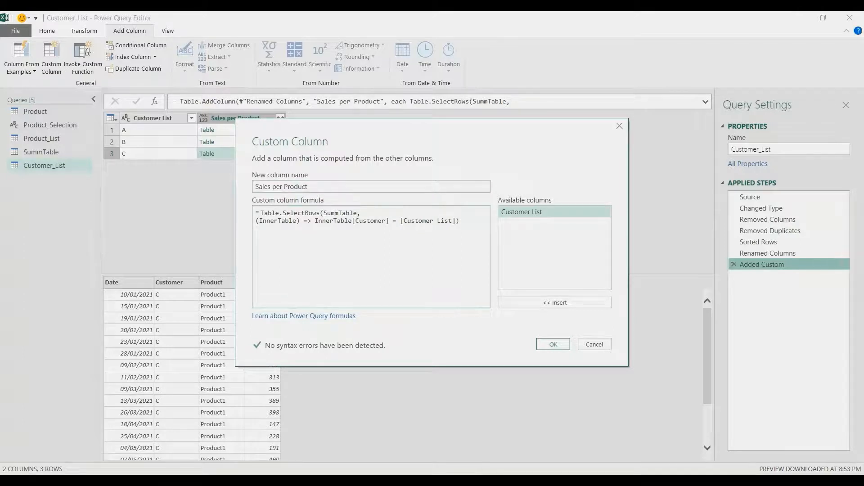
pyautogui.write('[Sa')
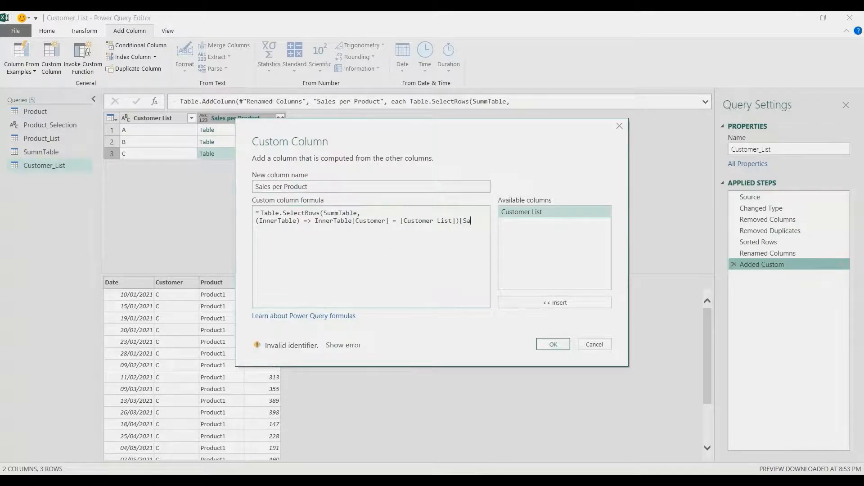
pyautogui.write('les]')
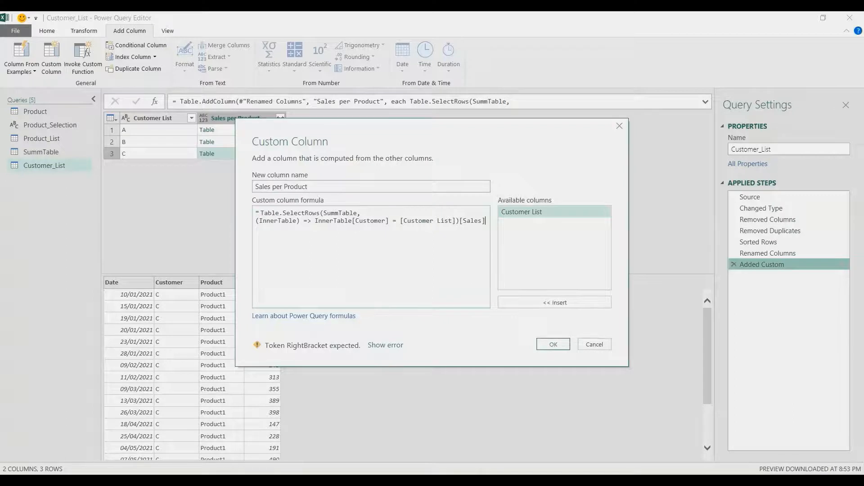
pyautogui.press('Return')
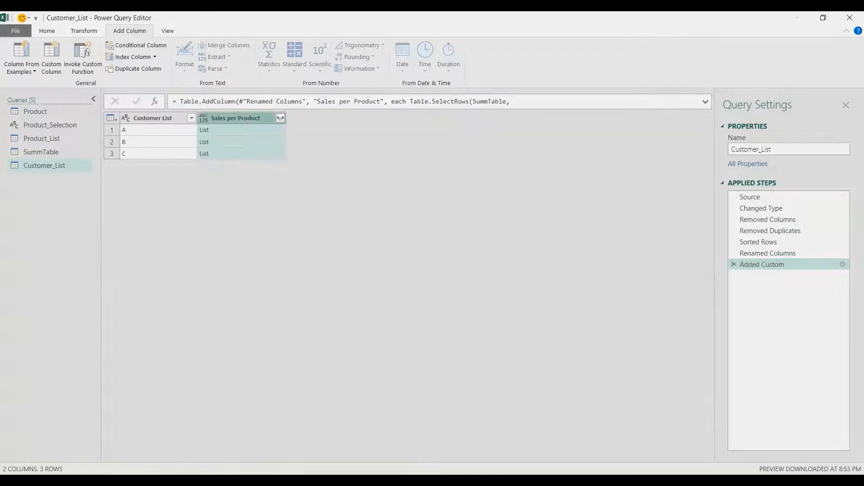
# - Preview the nested list of sales values for each customer row
pyautogui.click(242, 130)
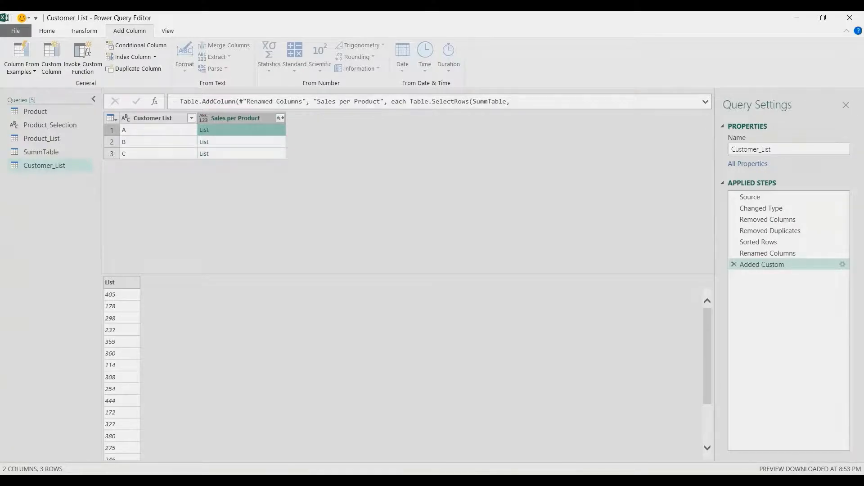
pyautogui.press('Down')
pyautogui.press('Down')
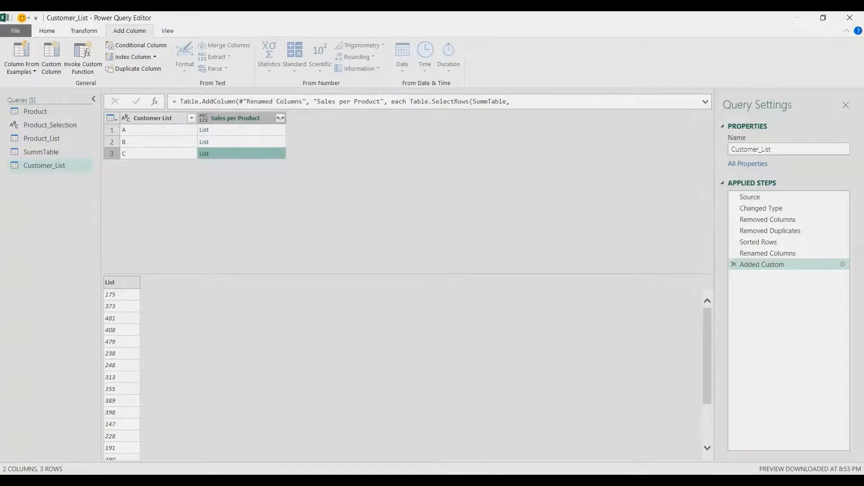
# - Wrap the whole Sales per Product formula in List.Sum( ) to total each customer's sales
pyautogui.click(843, 264)
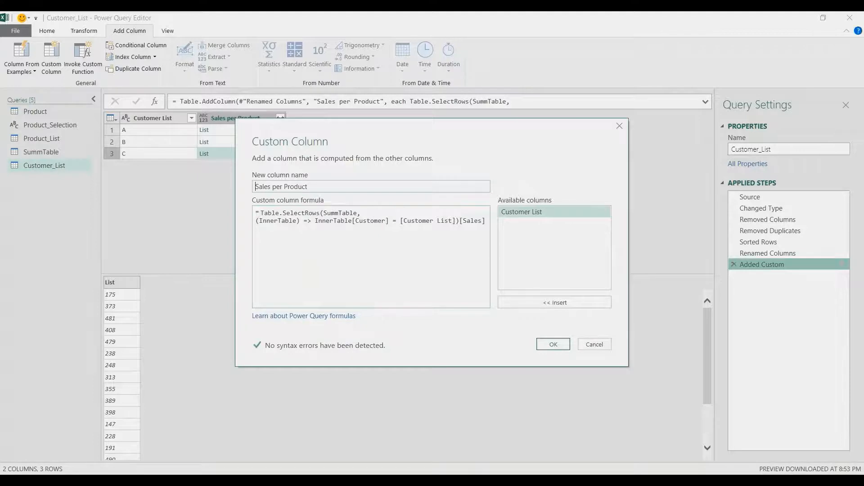
pyautogui.write('List.Sum')
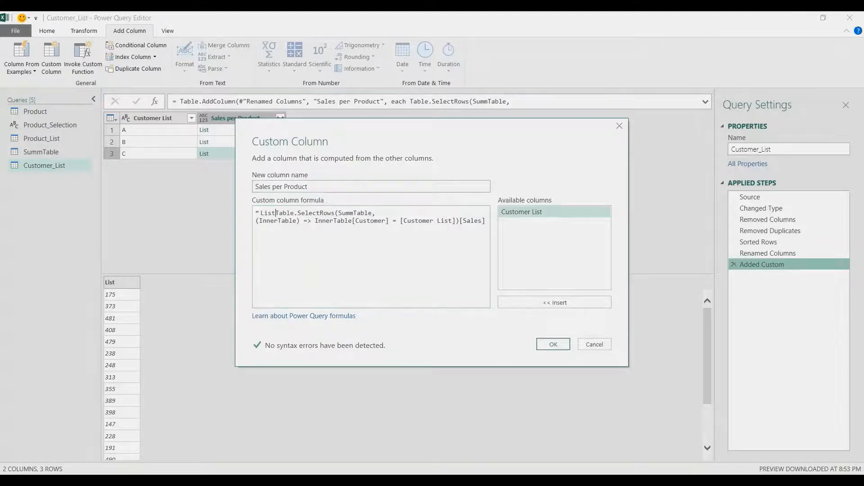
pyautogui.write('(')
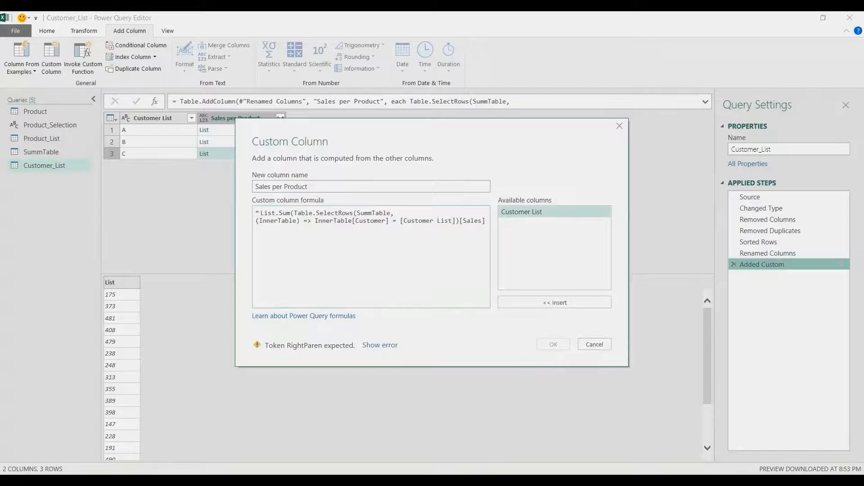
pyautogui.write(')')
pyautogui.click(554, 345)
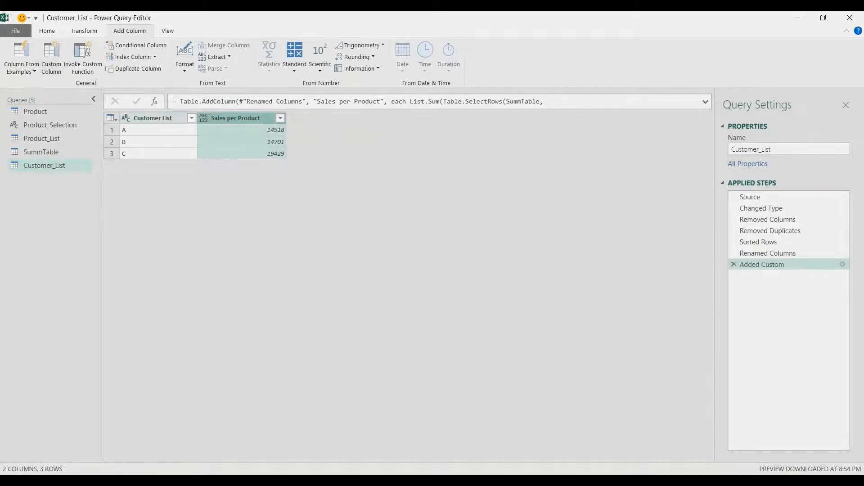
# - Close and load the Customer_List query as a table into the existing Summ worksheet at cell B6
pyautogui.click(47, 31)
pyautogui.click(14, 67)
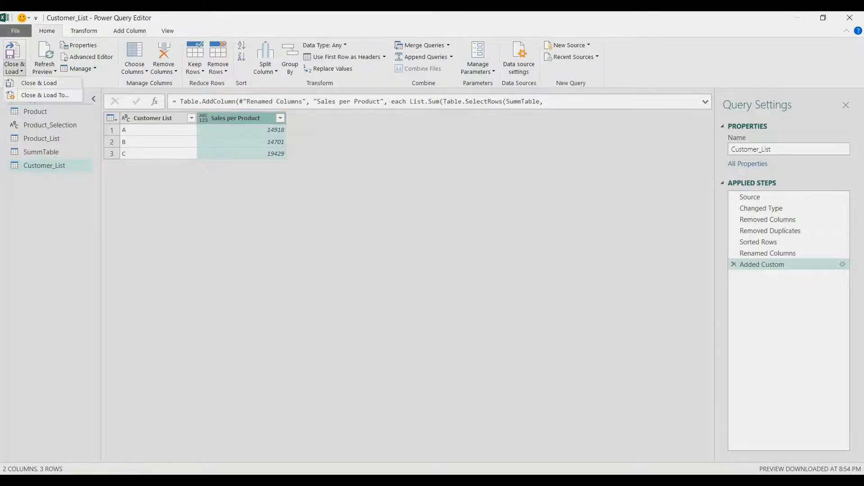
pyautogui.click(38, 83)
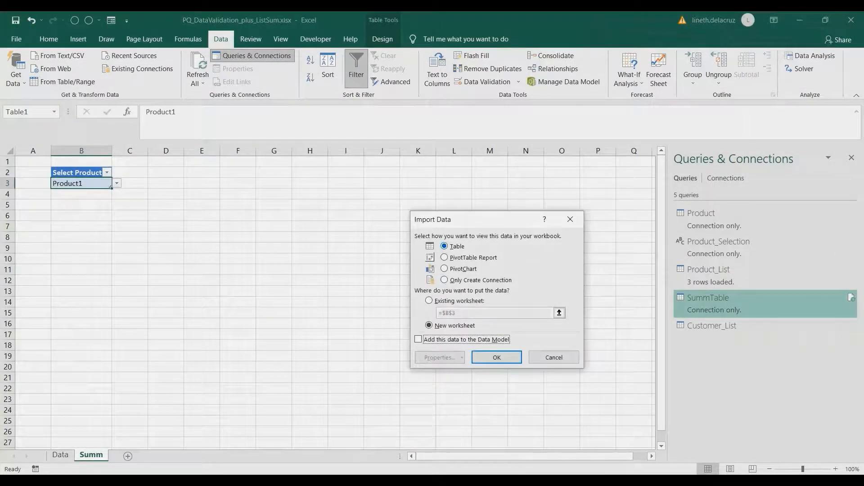
pyautogui.click(430, 301)
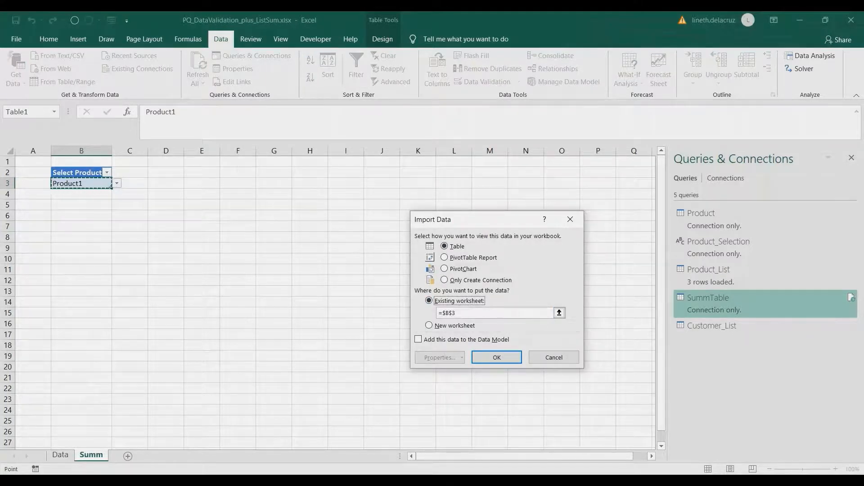
pyautogui.click(81, 215)
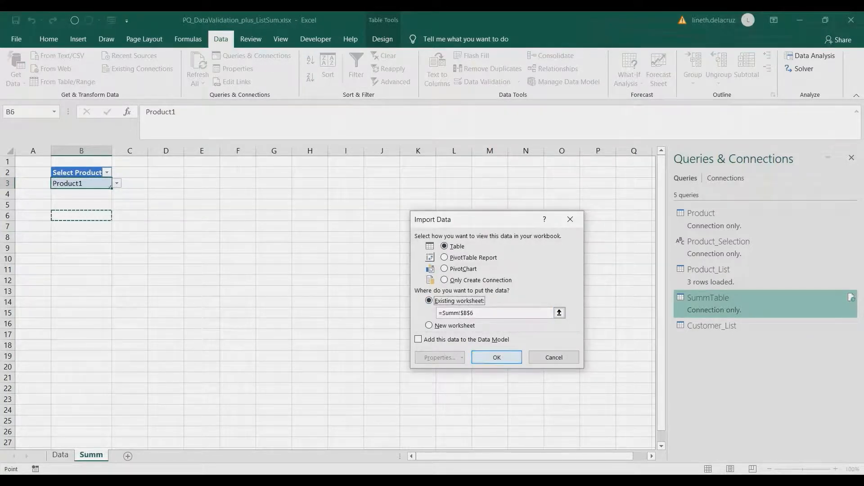
pyautogui.click(496, 357)
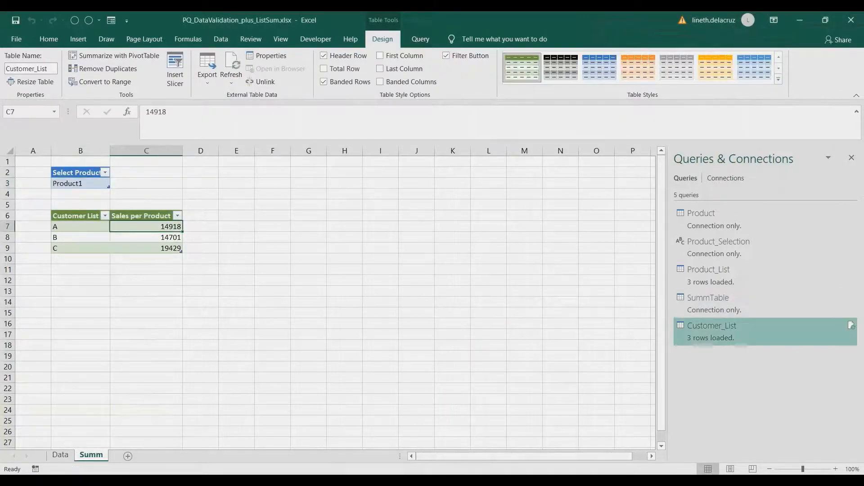
# - Format the Sales per Product values in C7:C9 with thousands separators and no decimal places
pyautogui.moveTo(146, 226); pyautogui.dragTo(171, 248)
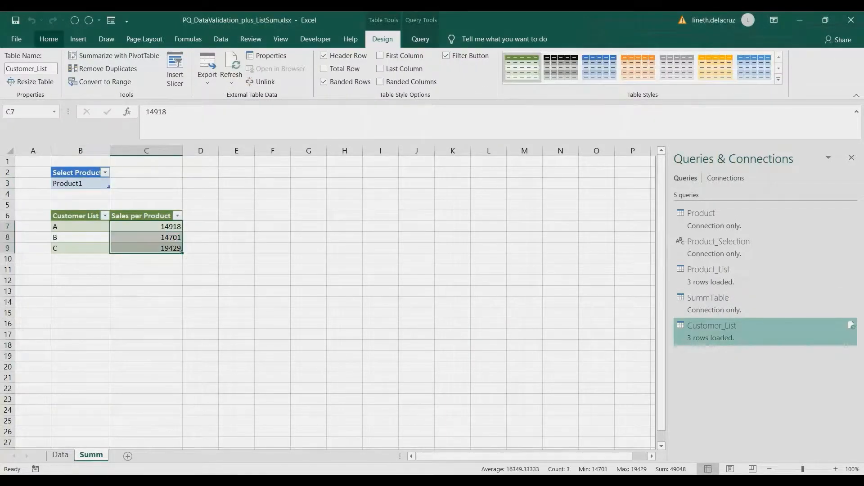
pyautogui.click(48, 38)
pyautogui.click(456, 78)
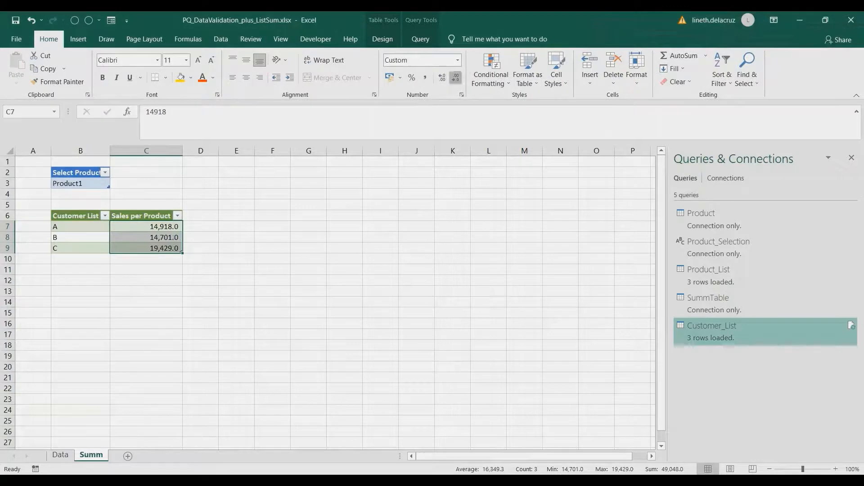
pyautogui.click(456, 78)
pyautogui.click(417, 205)
# - Choose Product2 in the Select Product dropdown in B3 and refresh all queries
pyautogui.click(80, 183)
pyautogui.click(114, 183)
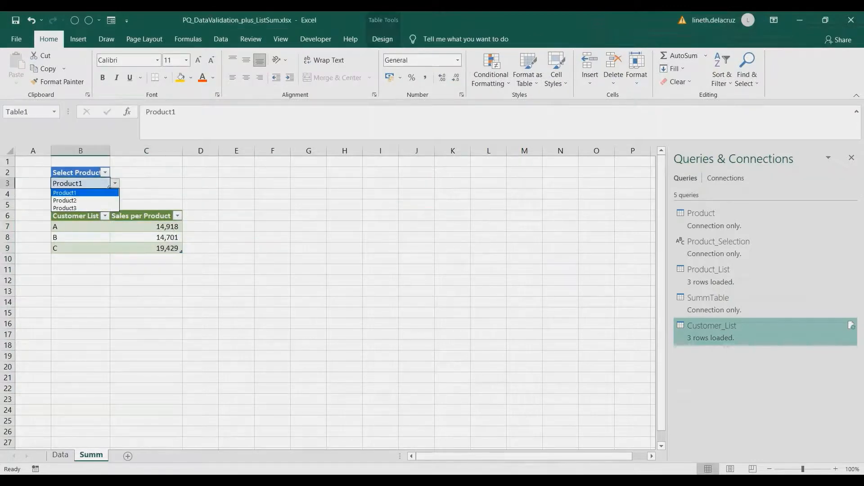
pyautogui.click(81, 200)
pyautogui.click(221, 39)
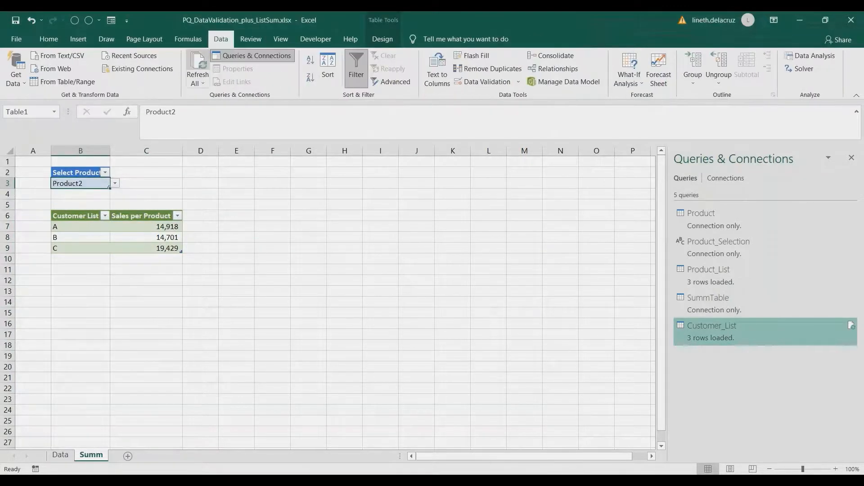
pyautogui.click(198, 63)
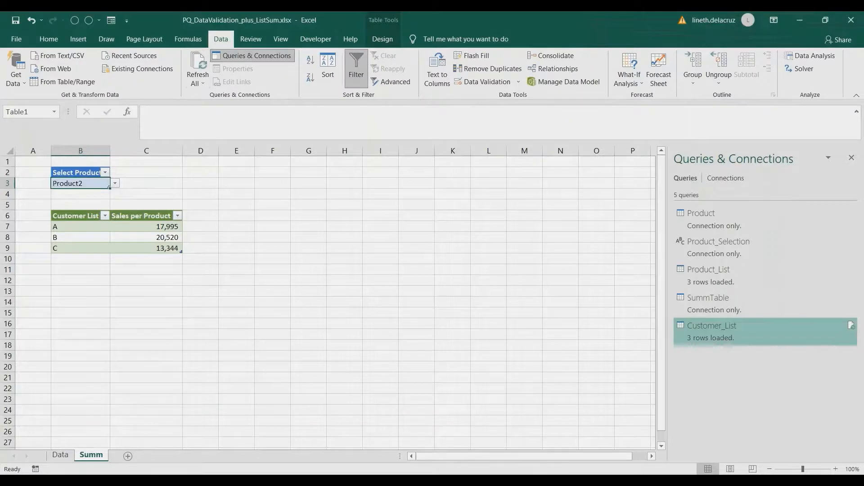
# - Choose Product3 in the Select Product dropdown in B3 and refresh all queries
pyautogui.click(115, 184)
pyautogui.click(81, 208)
pyautogui.click(115, 183)
pyautogui.click(81, 208)
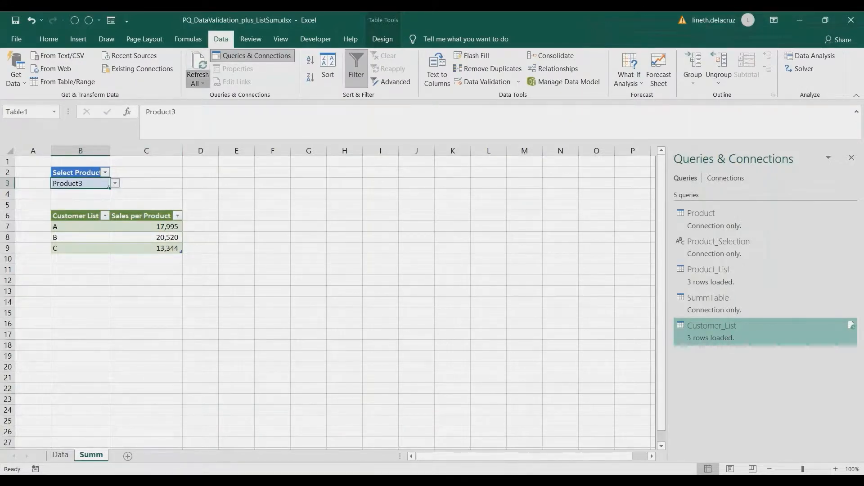
pyautogui.click(198, 83)
pyautogui.click(221, 93)
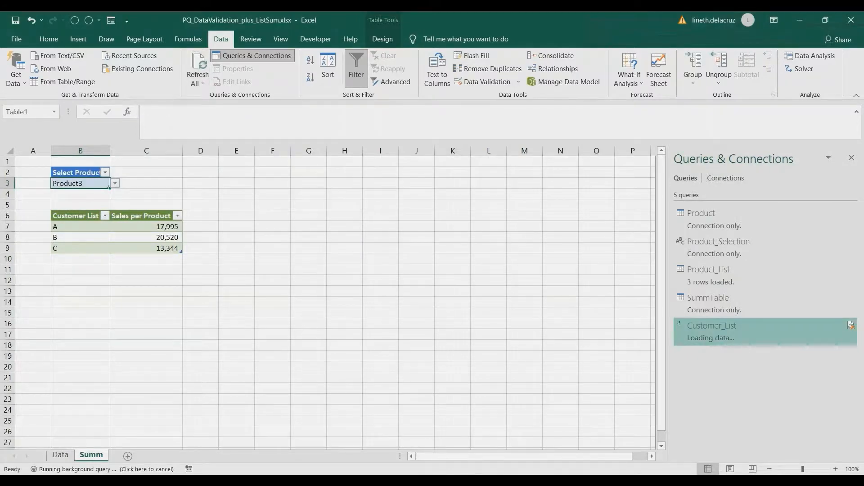
# - Unhide columns I to L on the Data sheet and select the first extra record in I2
pyautogui.click(61, 455)
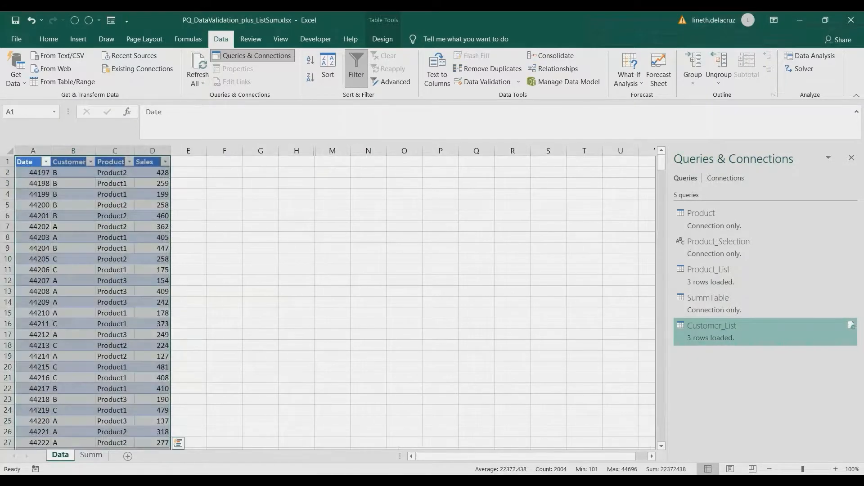
pyautogui.moveTo(296, 151); pyautogui.dragTo(323, 150)
pyautogui.rightClick(323, 150)
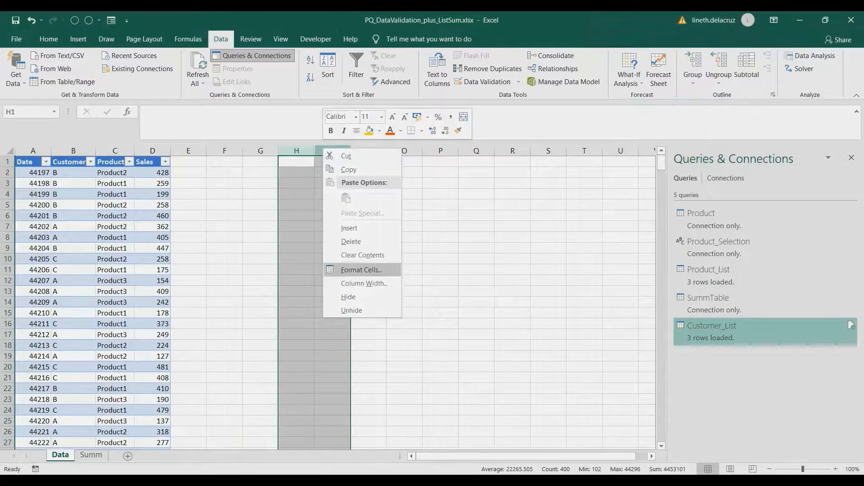
pyautogui.click(352, 310)
pyautogui.click(333, 194)
pyautogui.click(333, 172)
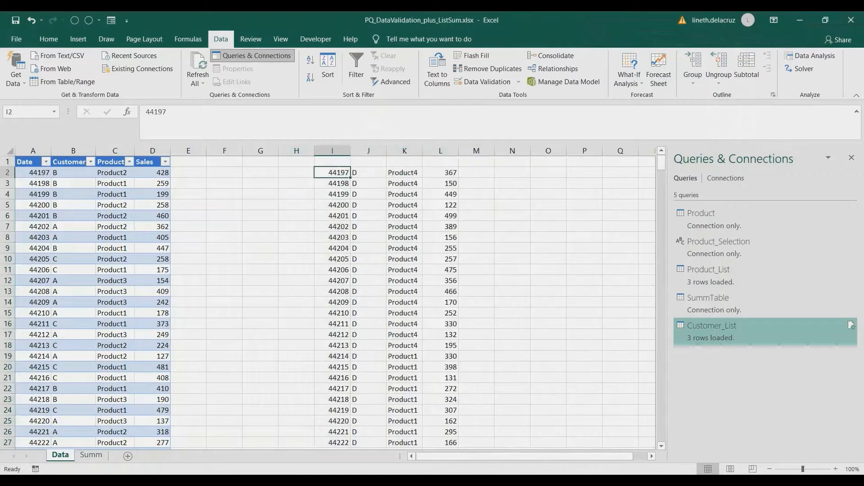
# - Copy the customer D records in I2:L101 and paste them as values directly below the Data table, starting at A502
pyautogui.hotkey('ctrl', 'shift', 'Right')
pyautogui.hotkey('ctrl', 'shift', 'Down')
pyautogui.hotkey('ctrl', 'c')
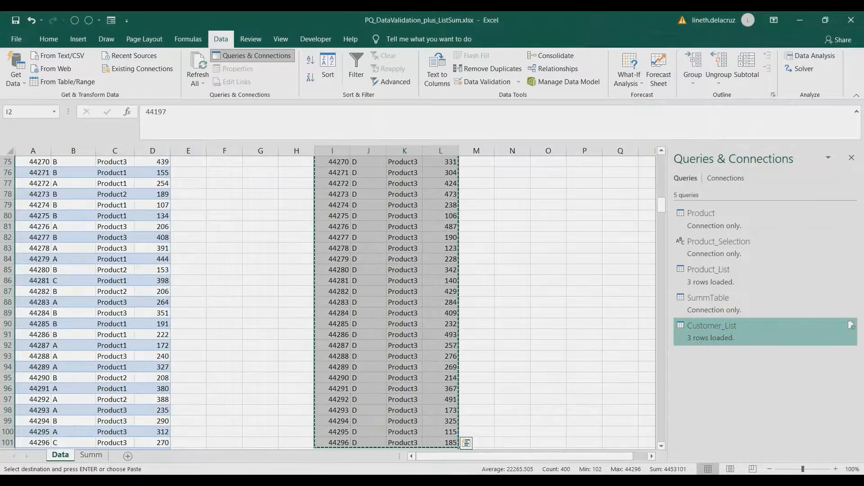
pyautogui.click(44, 346)
pyautogui.hotkey('ctrl', 'Down')
pyautogui.press('Down')
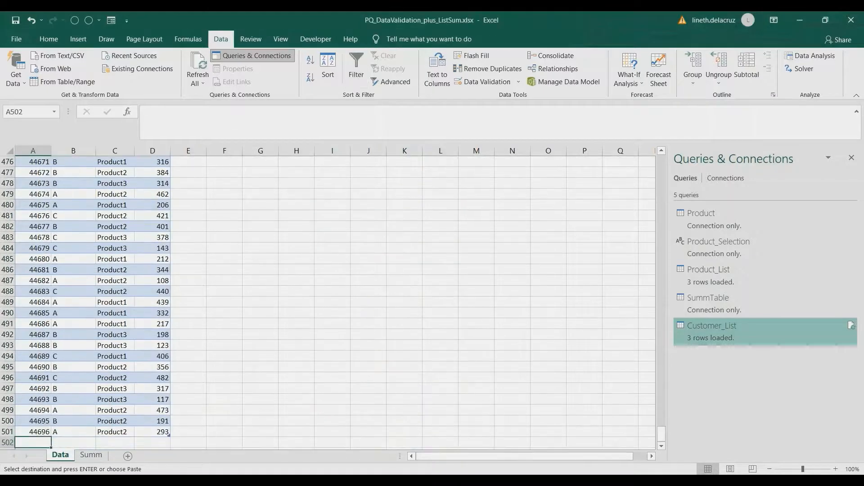
pyautogui.hotkey('alt', 'e')
pyautogui.press('s')
pyautogui.press('v')
pyautogui.press('Return')
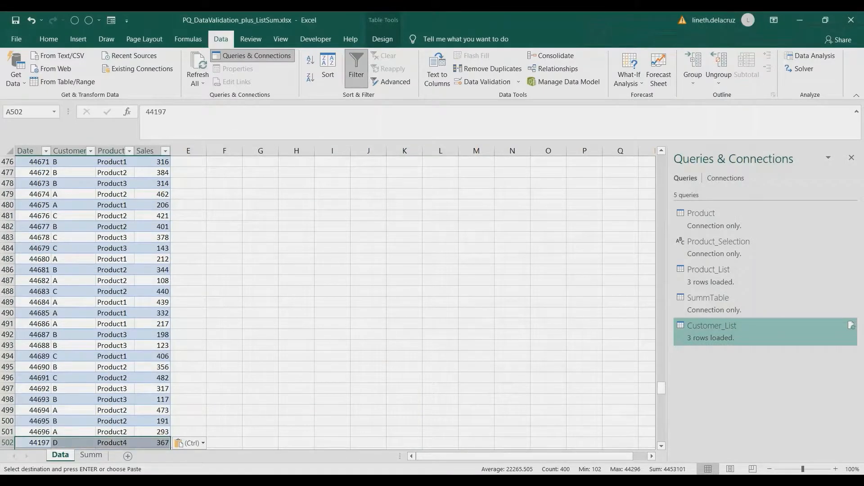
# - Refresh all queries from the Summ sheet to load the added records, and refresh again with Product4 selected in B3
pyautogui.click(91, 455)
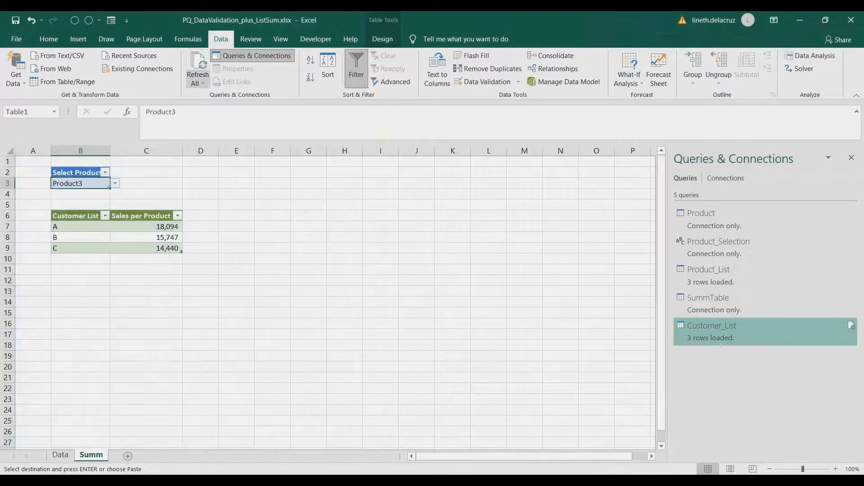
pyautogui.click(198, 63)
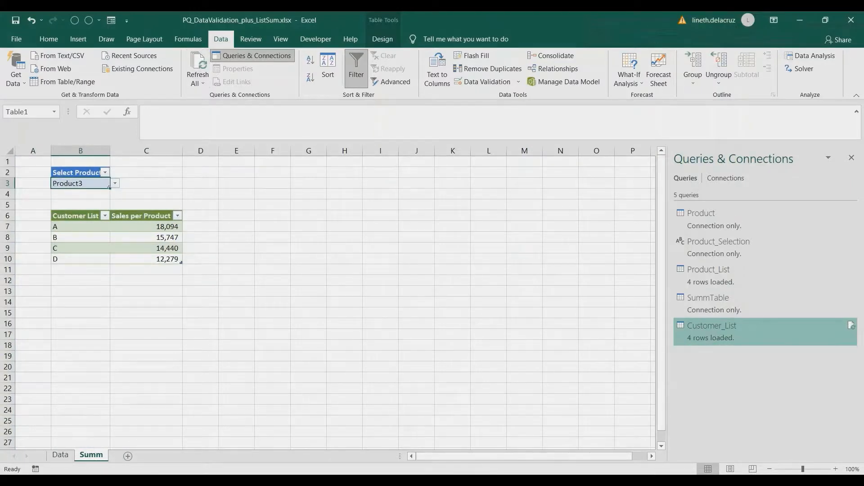
pyautogui.click(116, 184)
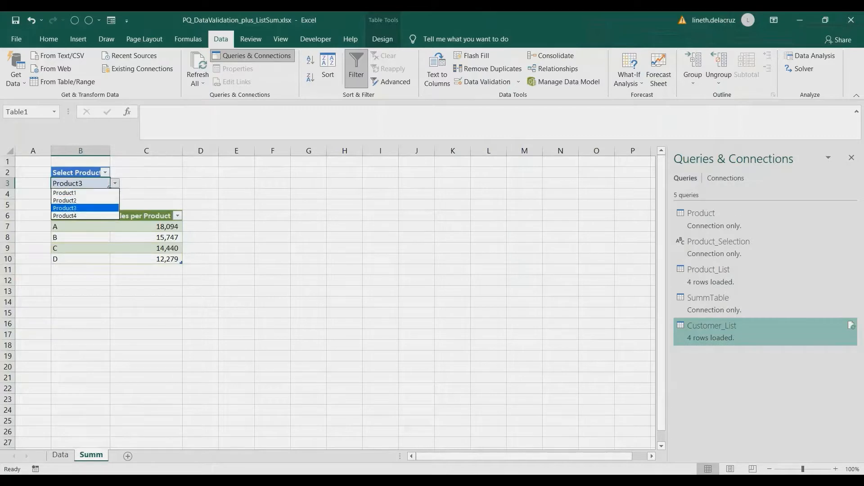
pyautogui.click(72, 215)
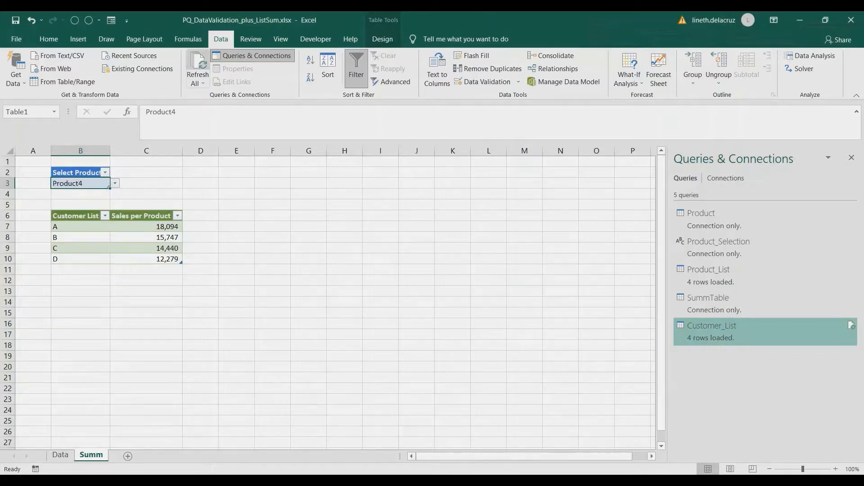
pyautogui.click(198, 63)
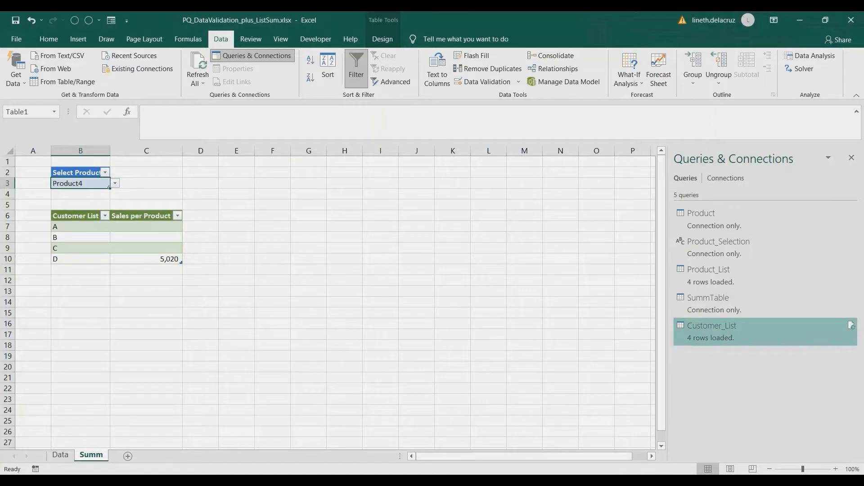
# - Switch the Select Product dropdown in B3 to Product1 and refresh all queries
pyautogui.click(115, 184)
pyautogui.click(68, 193)
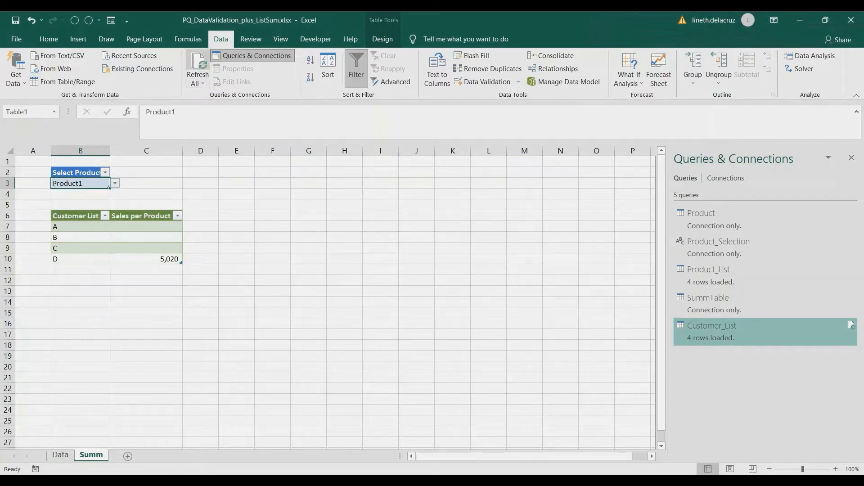
pyautogui.click(198, 63)
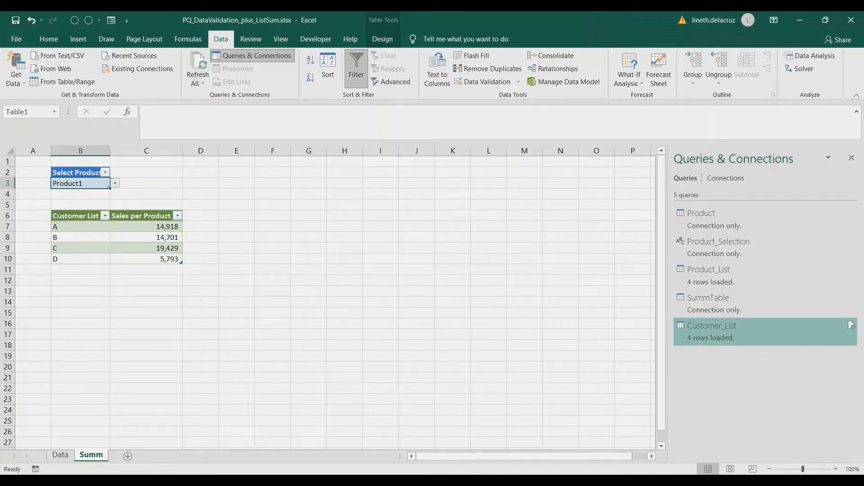
# - Set the product selection in B3 back to Product2, refresh all queries, and select an empty cell outside the tables
pyautogui.click(115, 184)
pyautogui.click(68, 204)
pyautogui.click(198, 63)
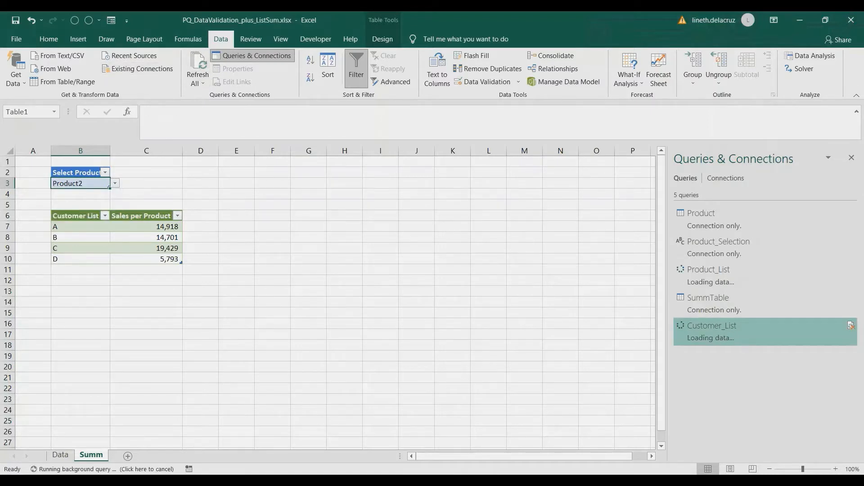
pyautogui.click(236, 269)
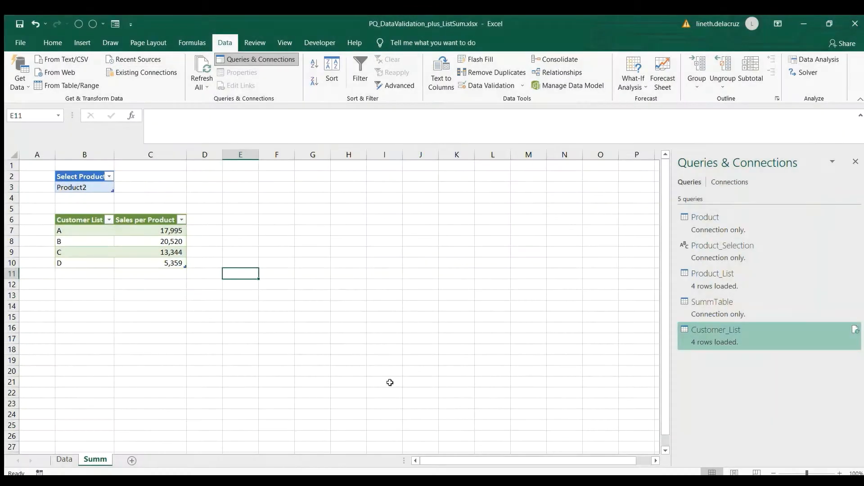